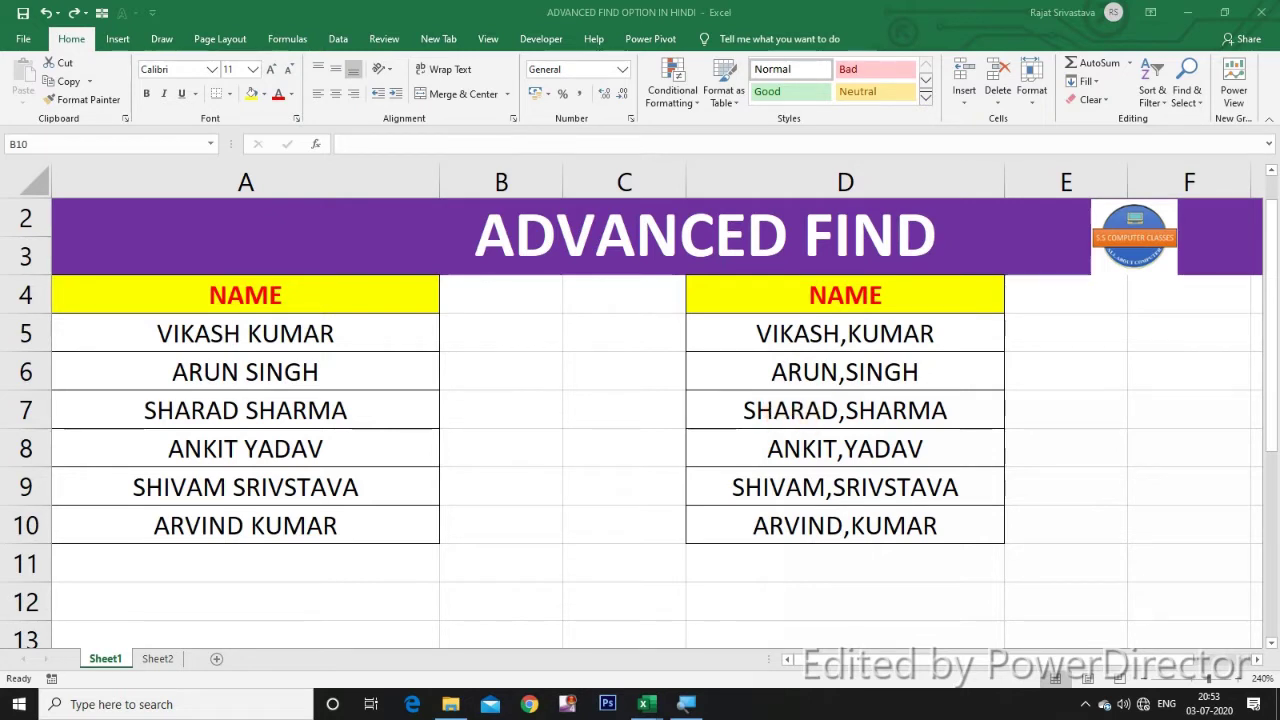
click(601, 302)
click(605, 297)
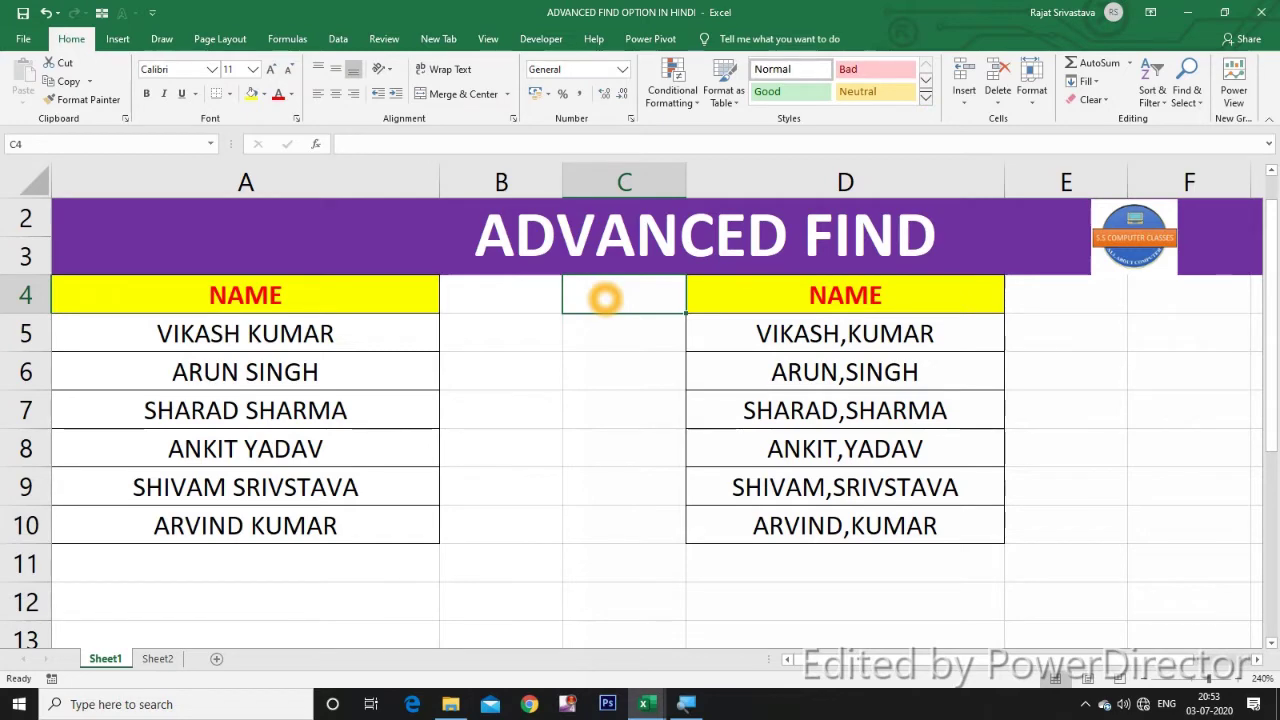
text(*)
click(575, 386)
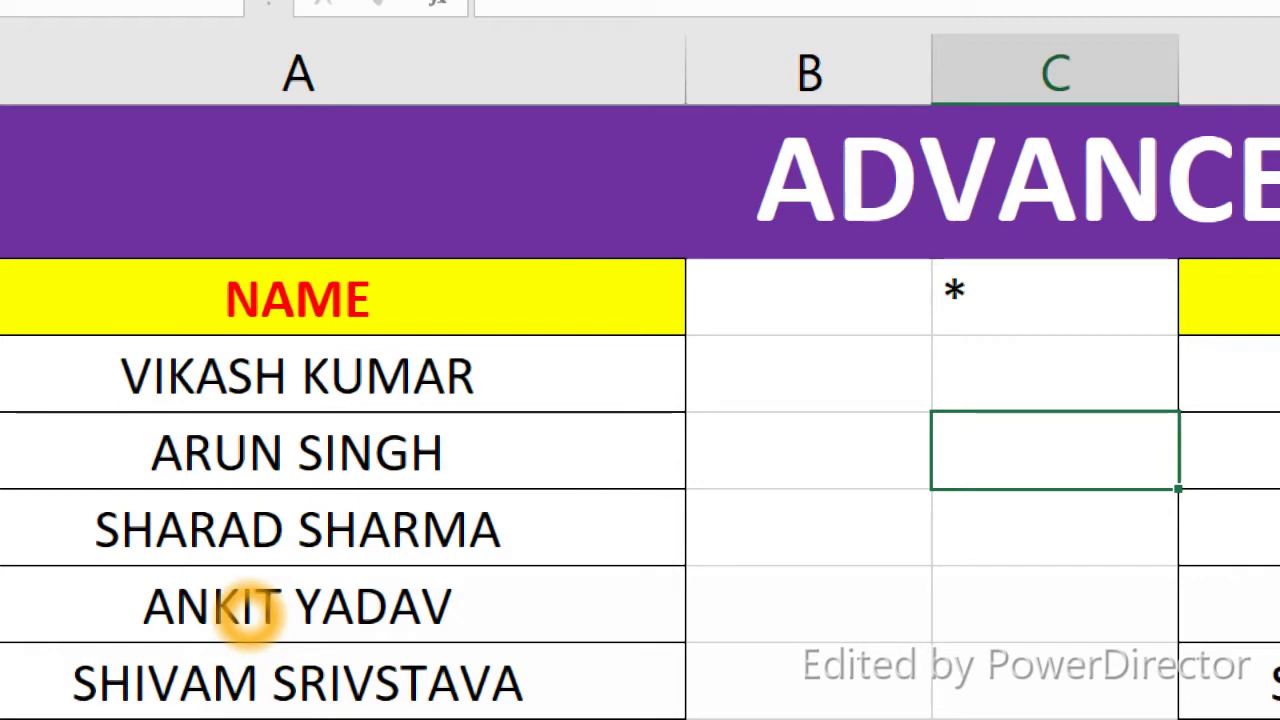
mouse_move(391, 371)
mouse_down()
mouse_move(391, 605)
mouse_move(378, 628)
mouse_up()
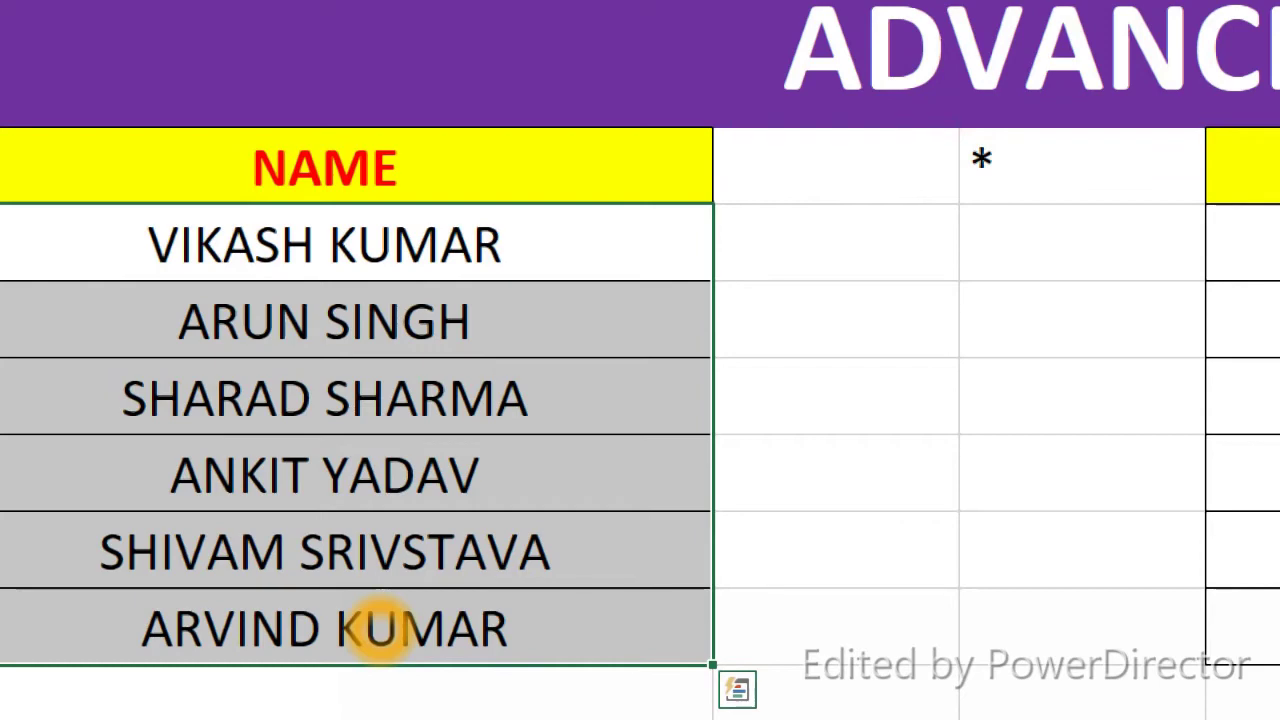
key(ctrl+h)
Step: In Find and Replace, set Find what to a space followed by * and leave Replace with blank
key(Tab)
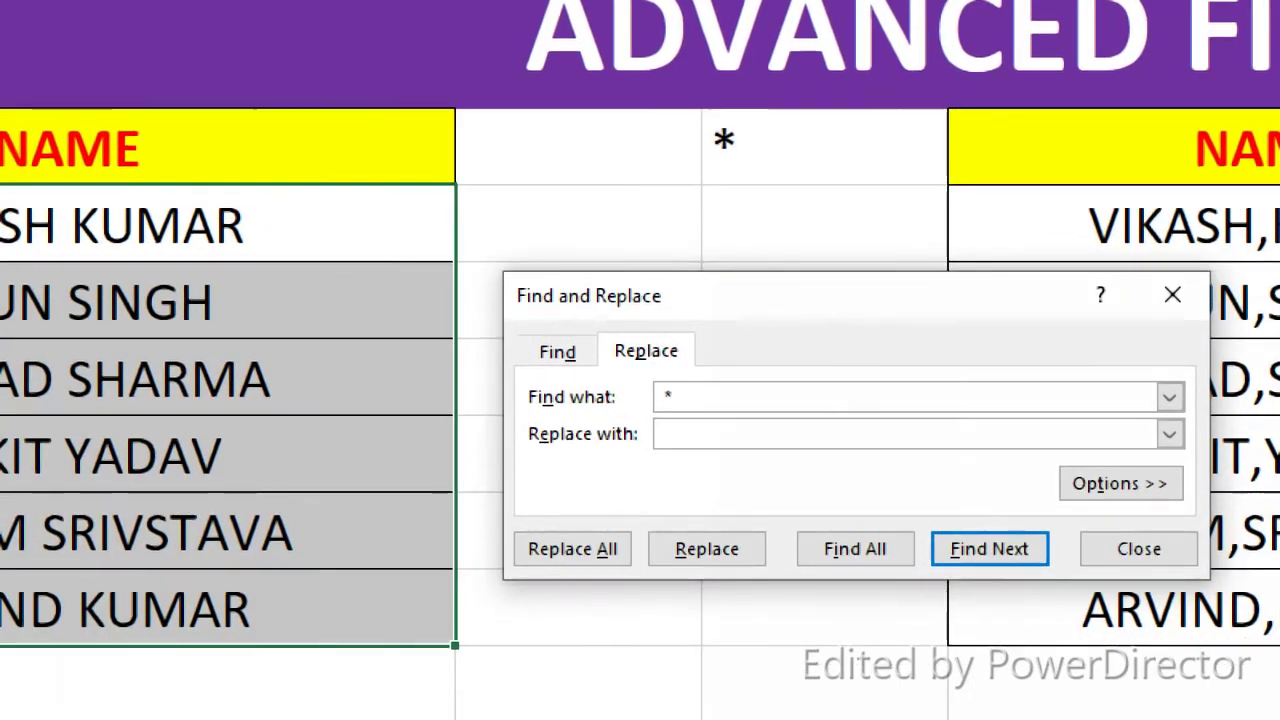
click(705, 425)
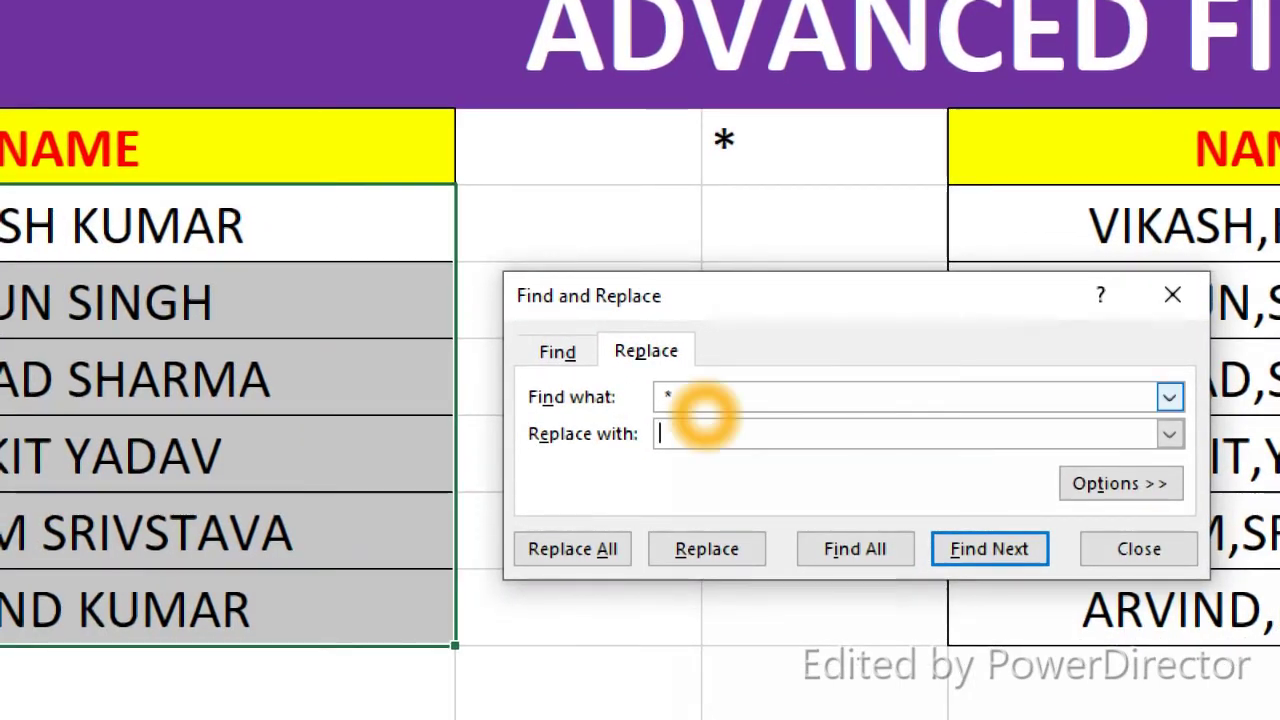
click(609, 296)
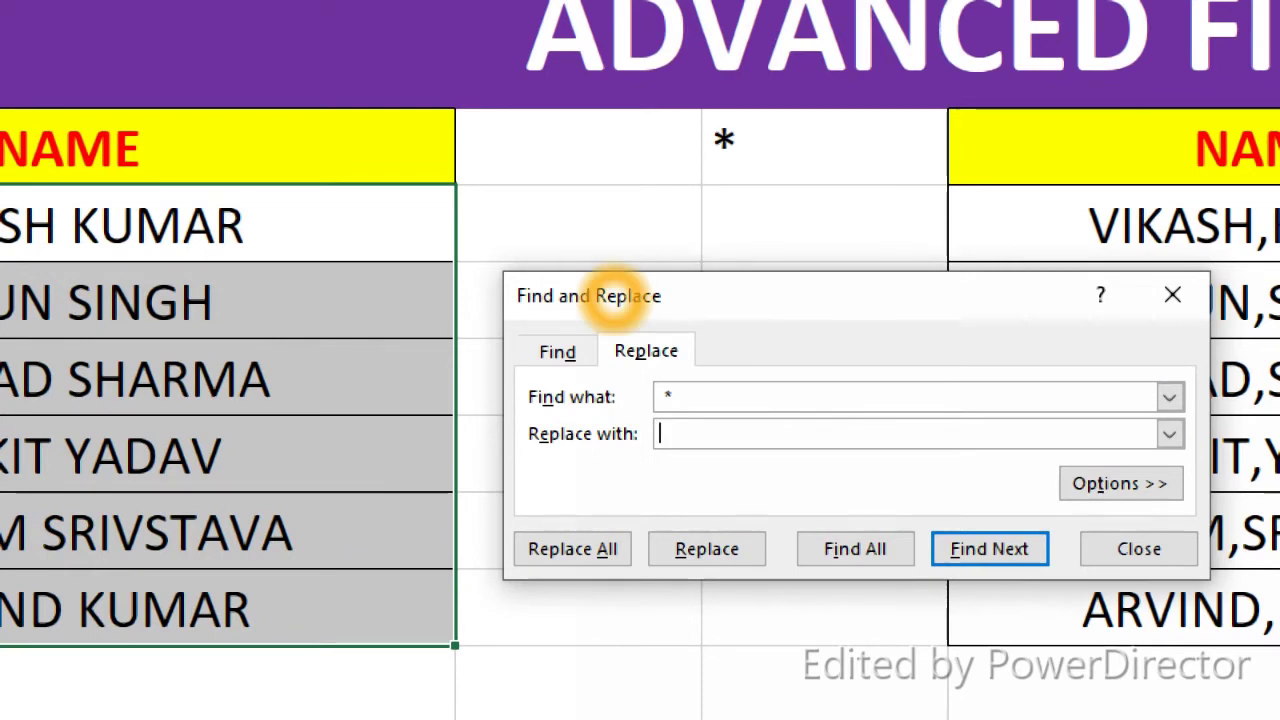
click(683, 393)
click(688, 397)
key(BackSpace)
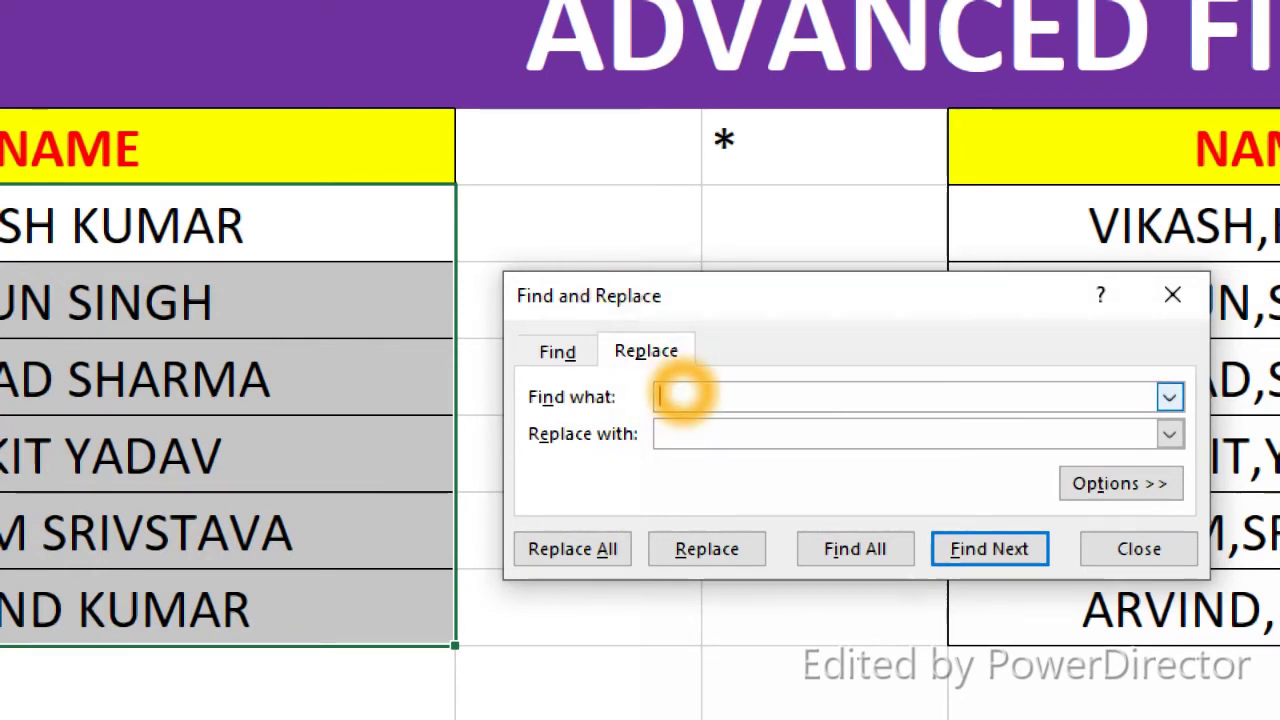
click(668, 397)
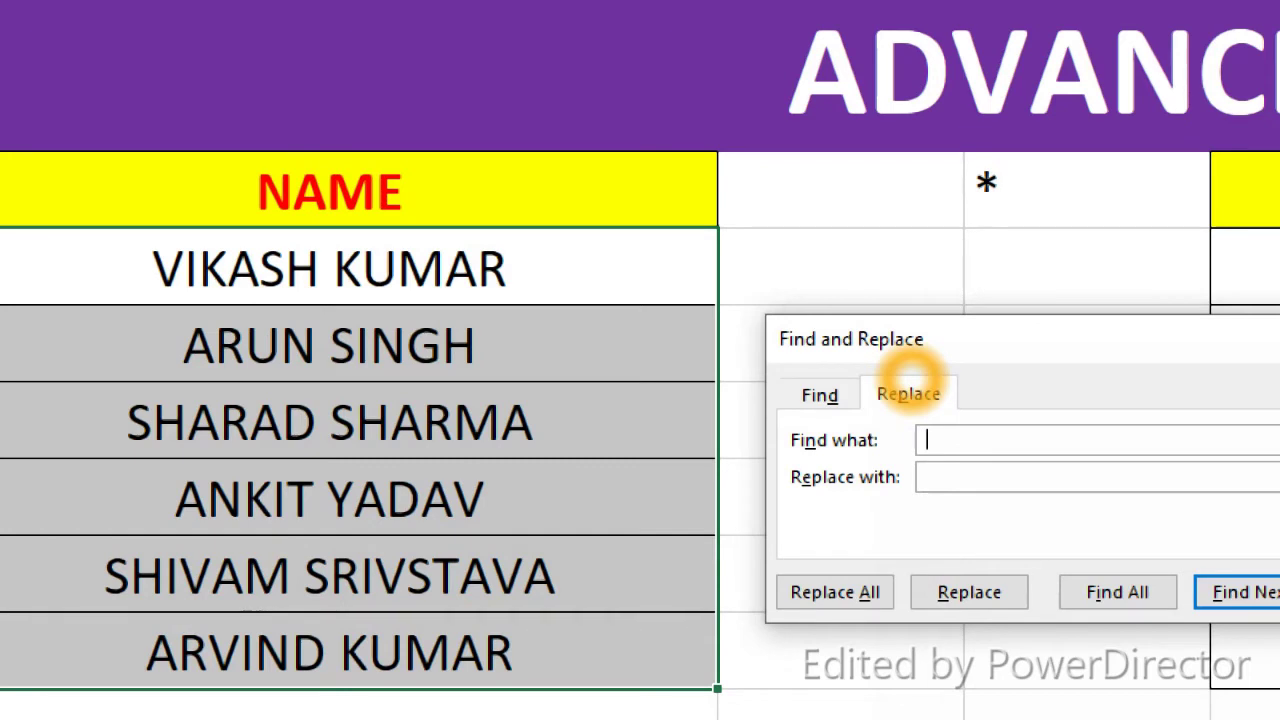
text(*)
Step: Replace All to strip the surnames from the 6 selected names, then close the dialog
drag(918, 338, 856, 293)
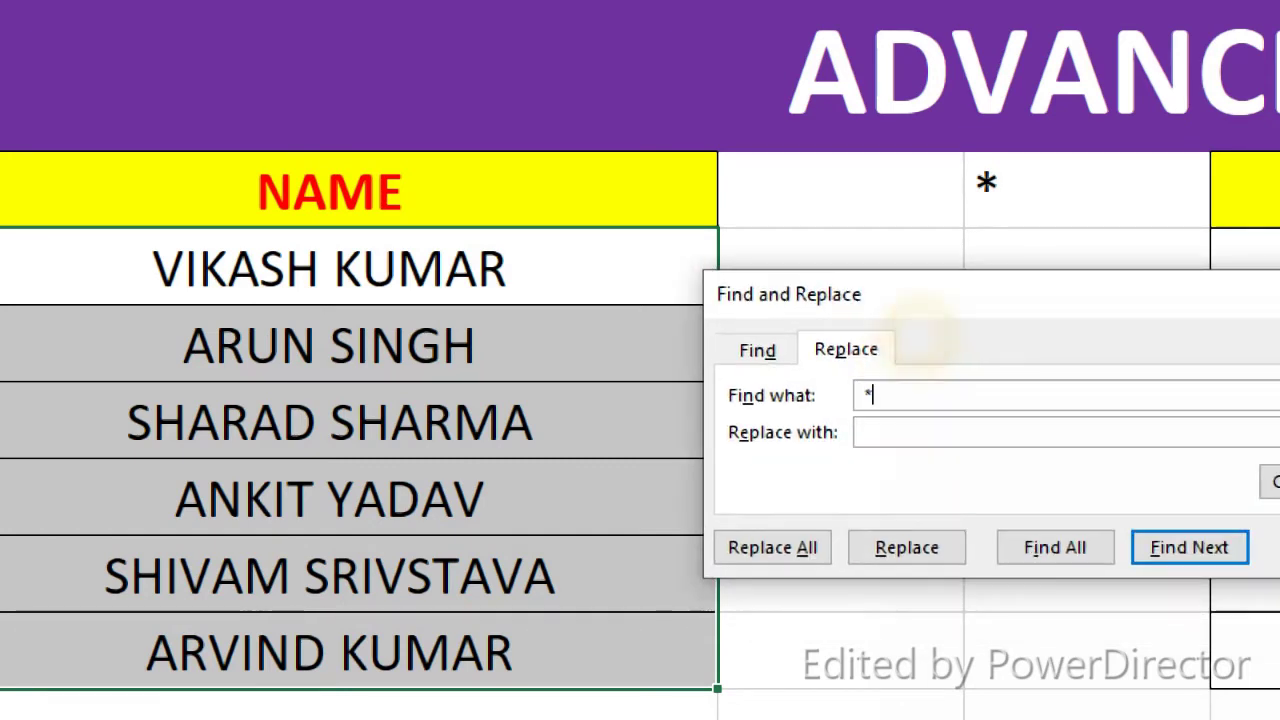
click(918, 437)
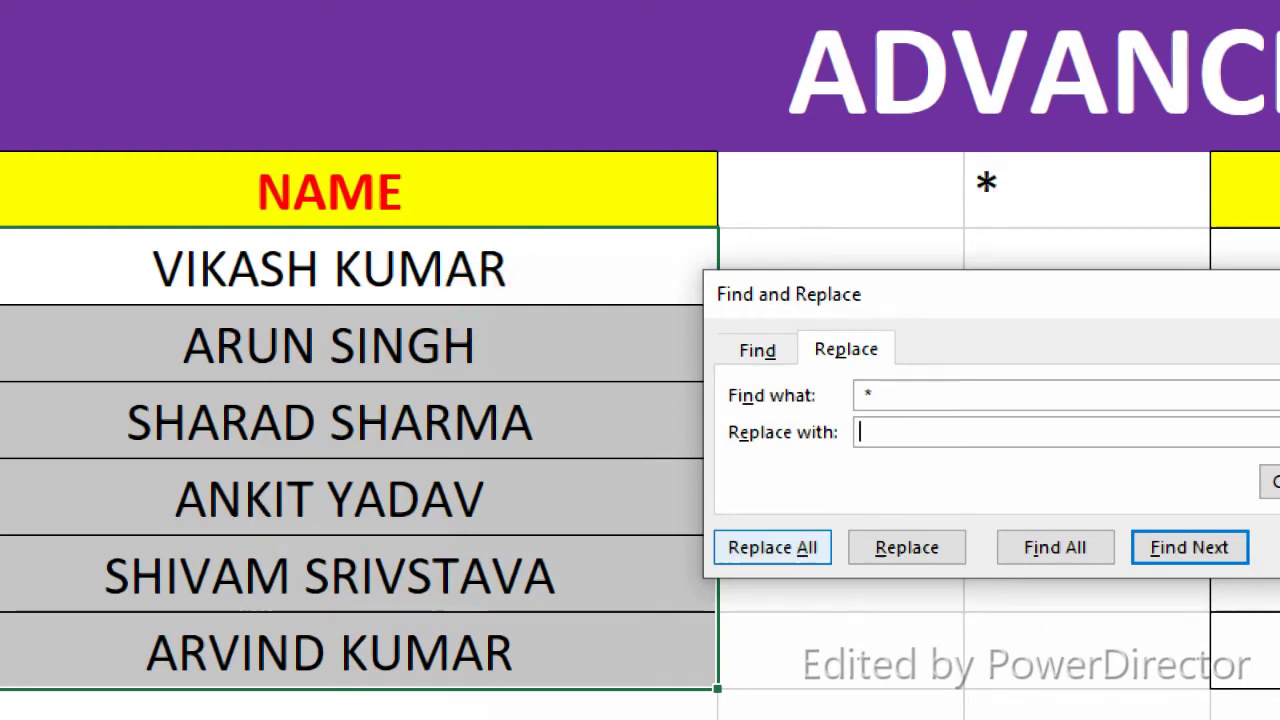
click(771, 549)
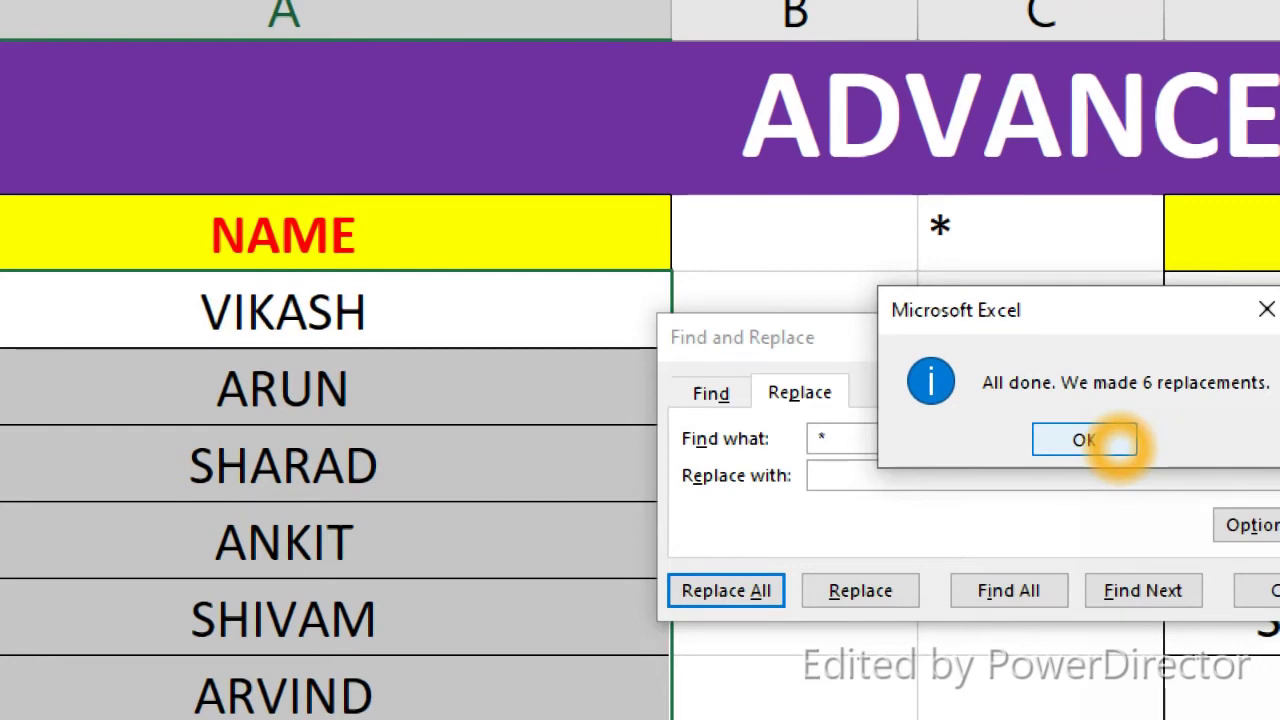
click(1118, 441)
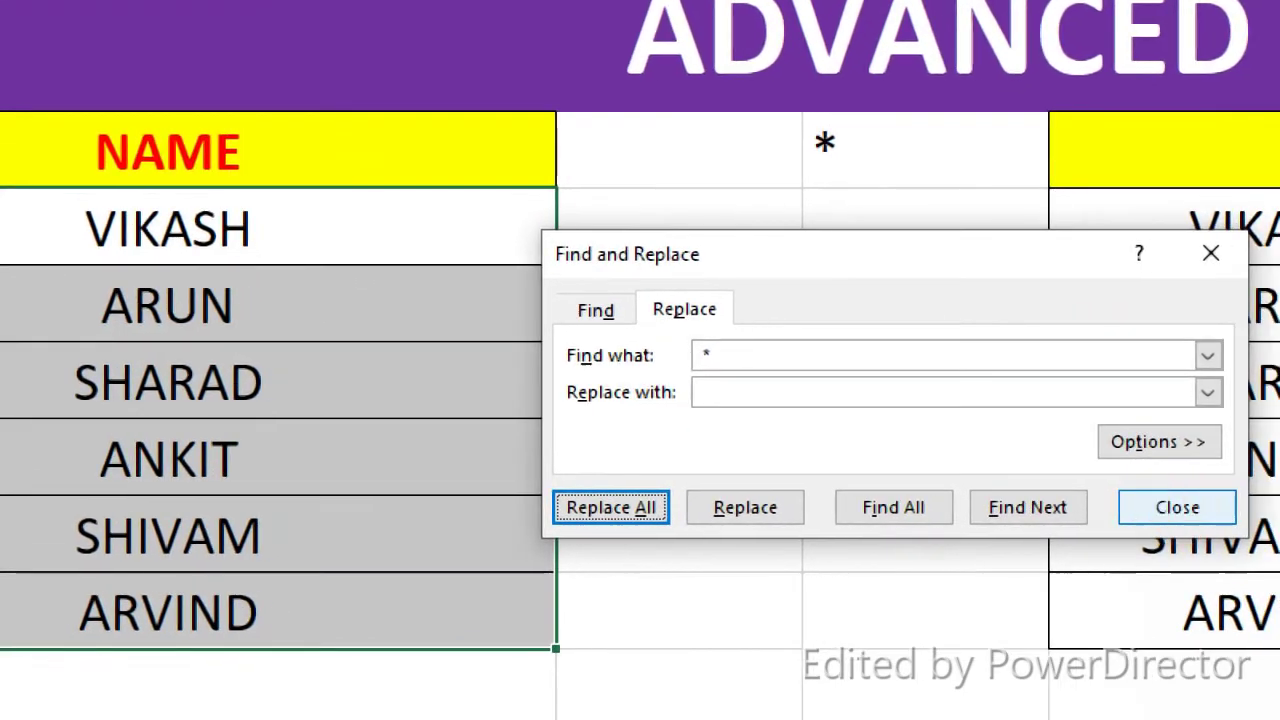
click(1177, 506)
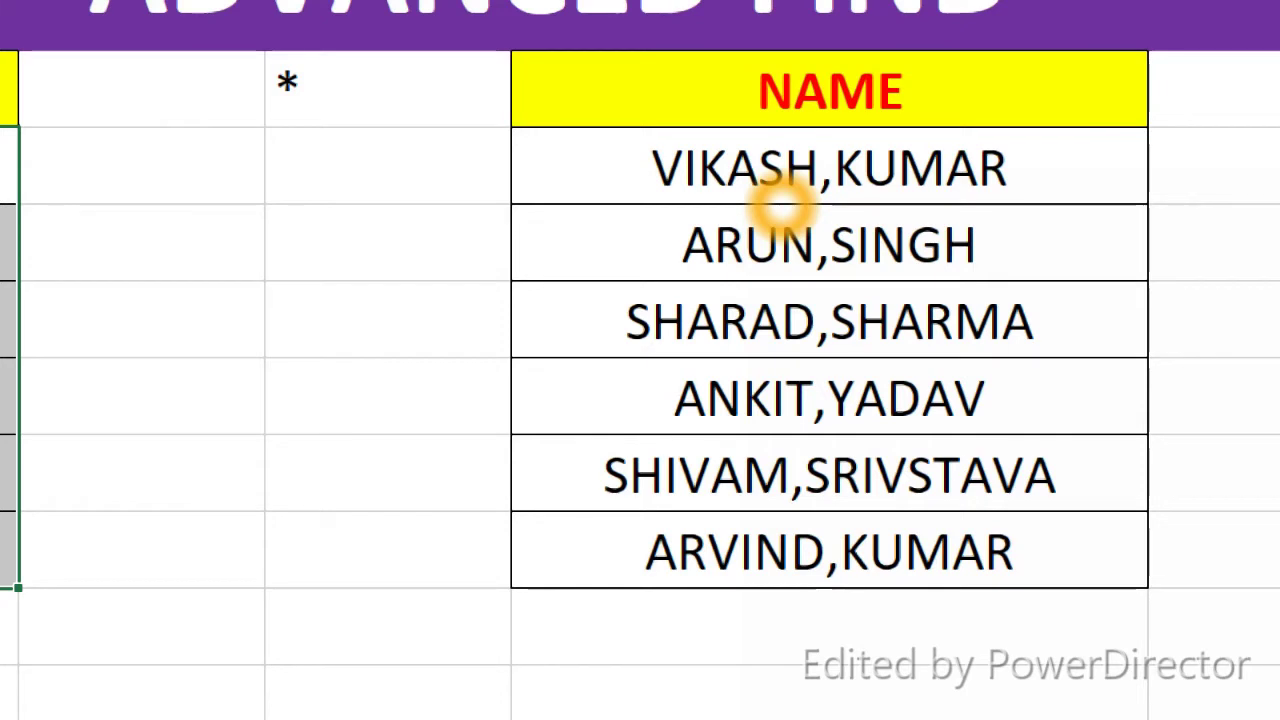
mouse_move(766, 166)
mouse_down()
mouse_move(780, 470)
mouse_move(725, 555)
mouse_up()
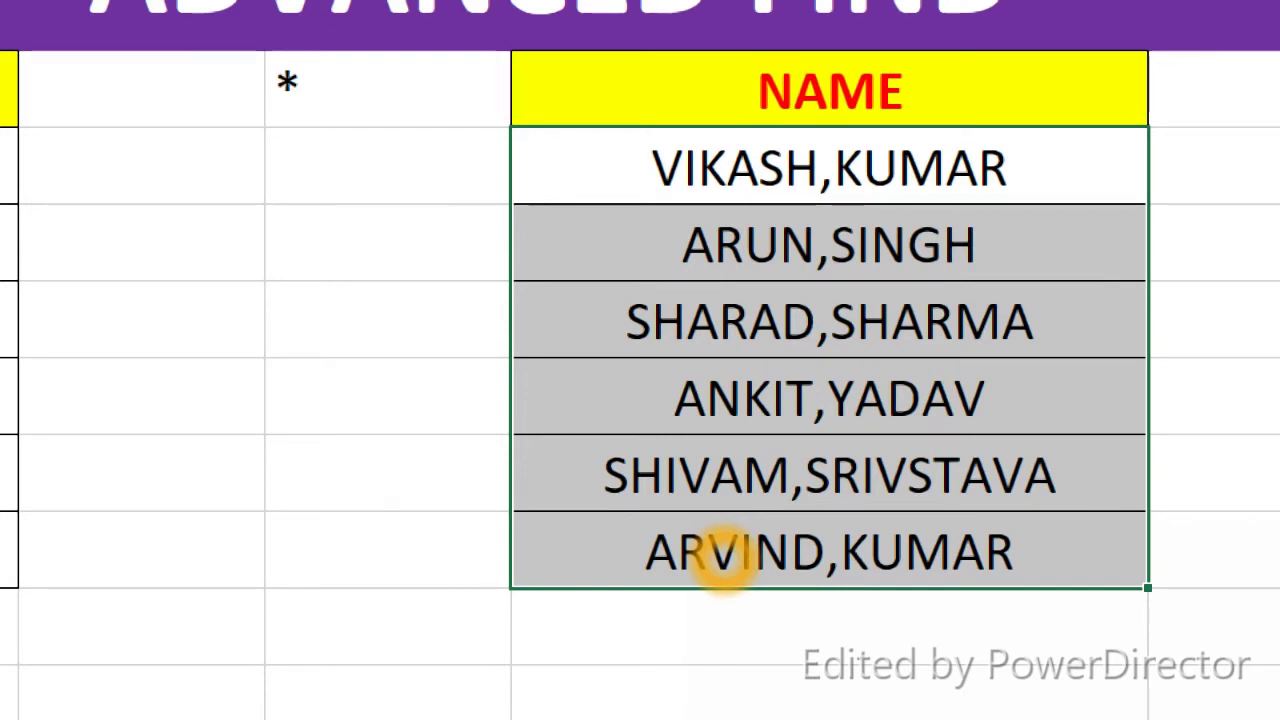
key(ctrl+h)
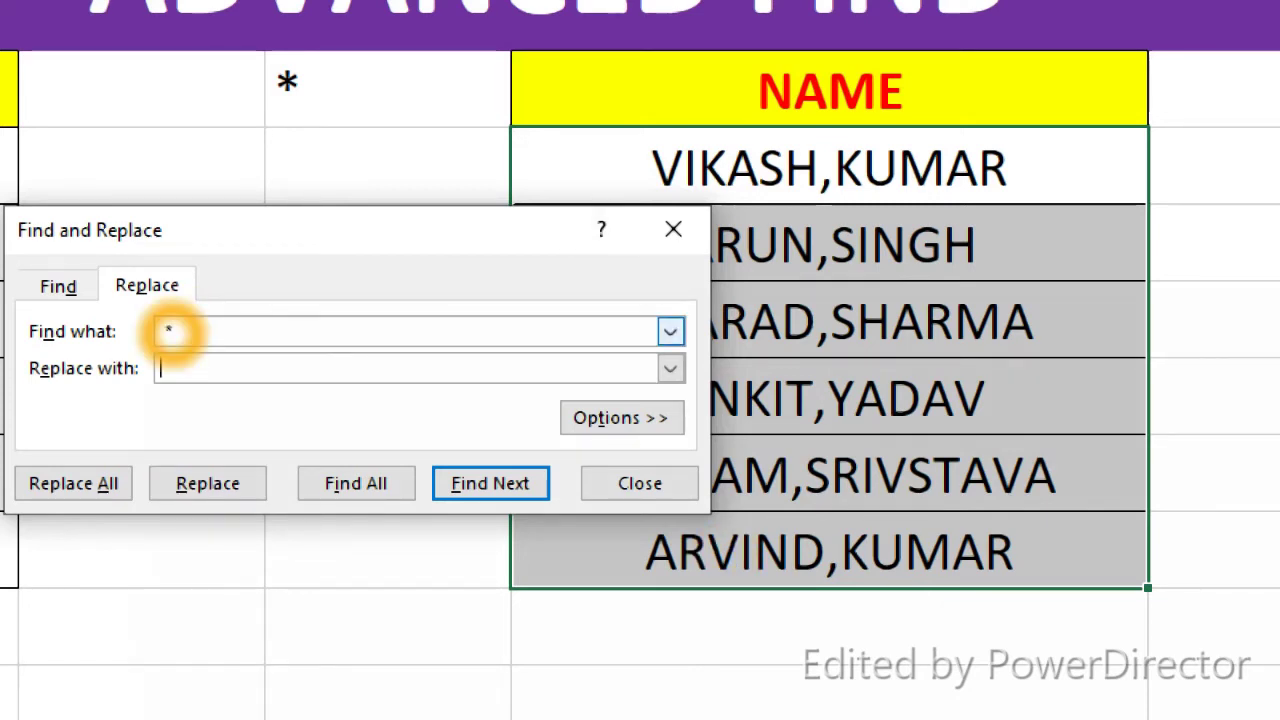
click(178, 333)
key(BackSpace)
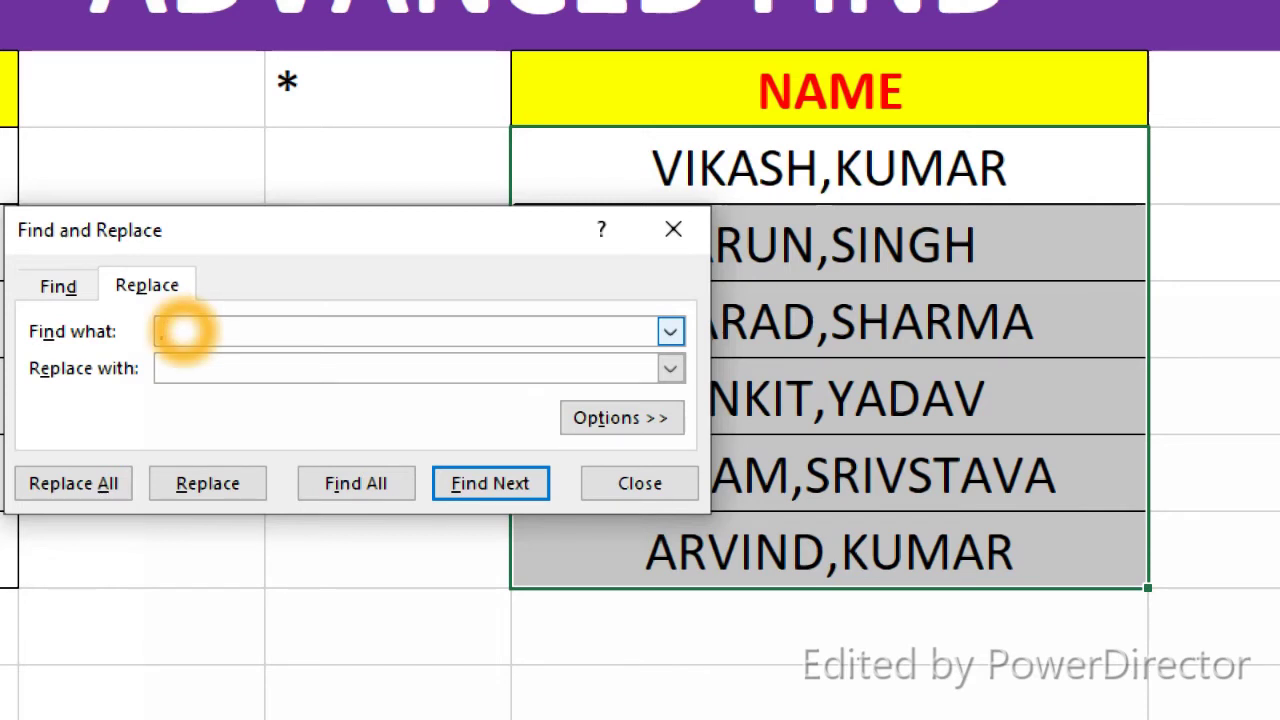
text(*)
click(106, 483)
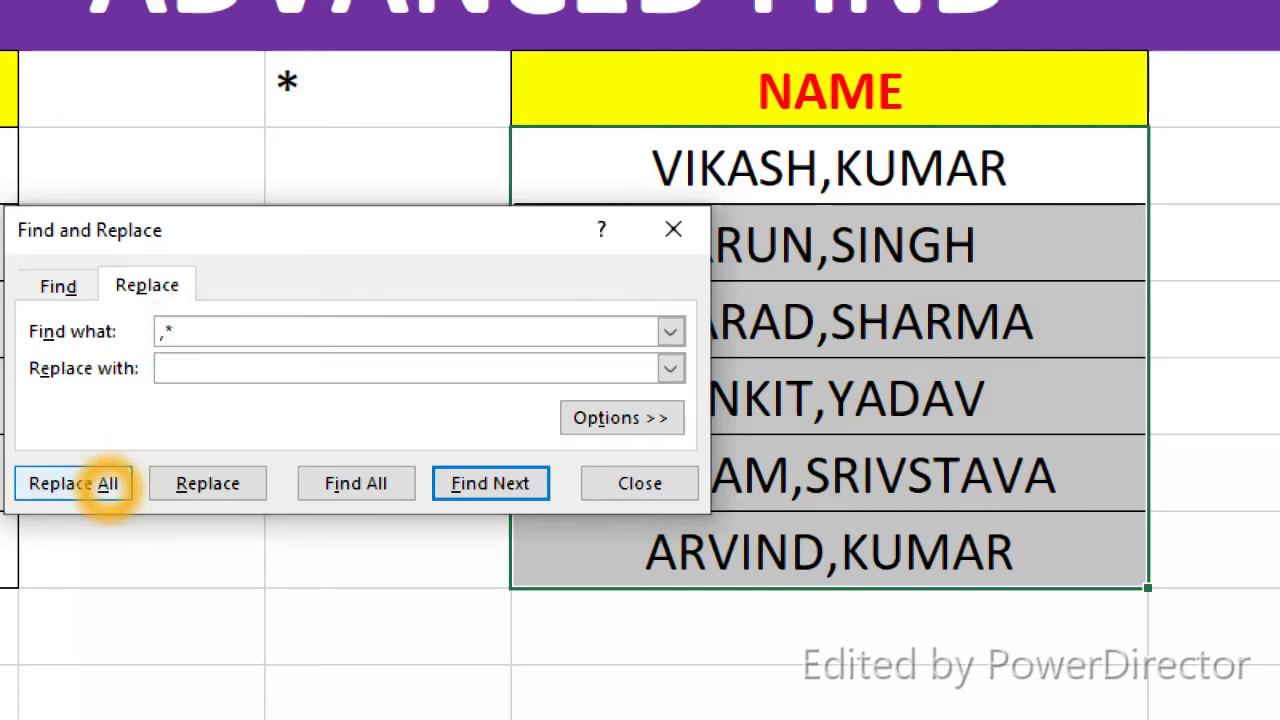
key(Return)
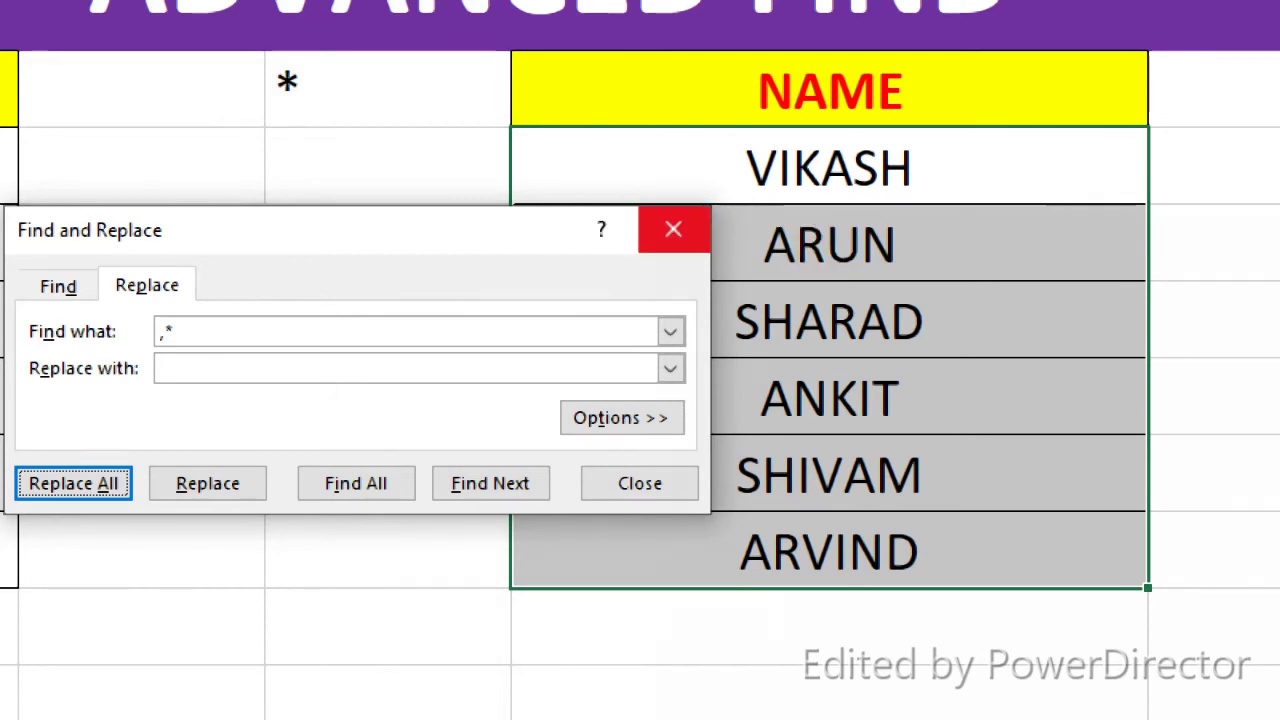
click(673, 229)
key(ctrl+z)
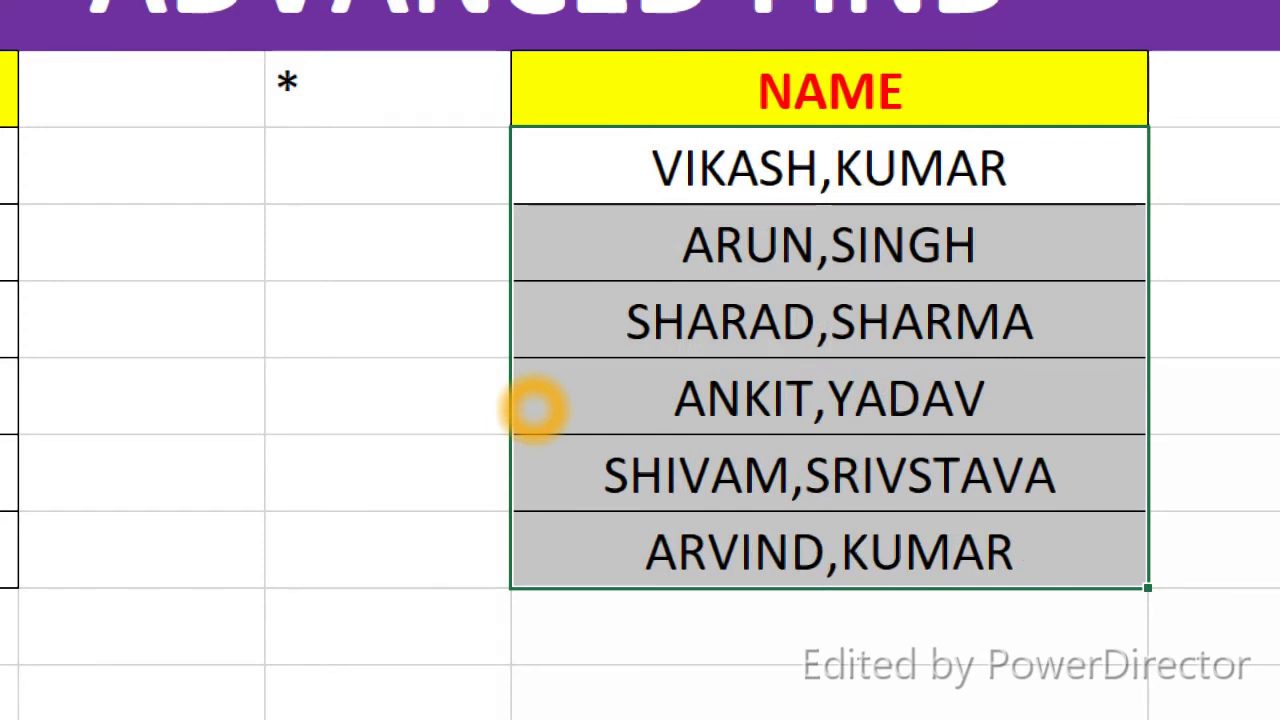
key(ctrl+h)
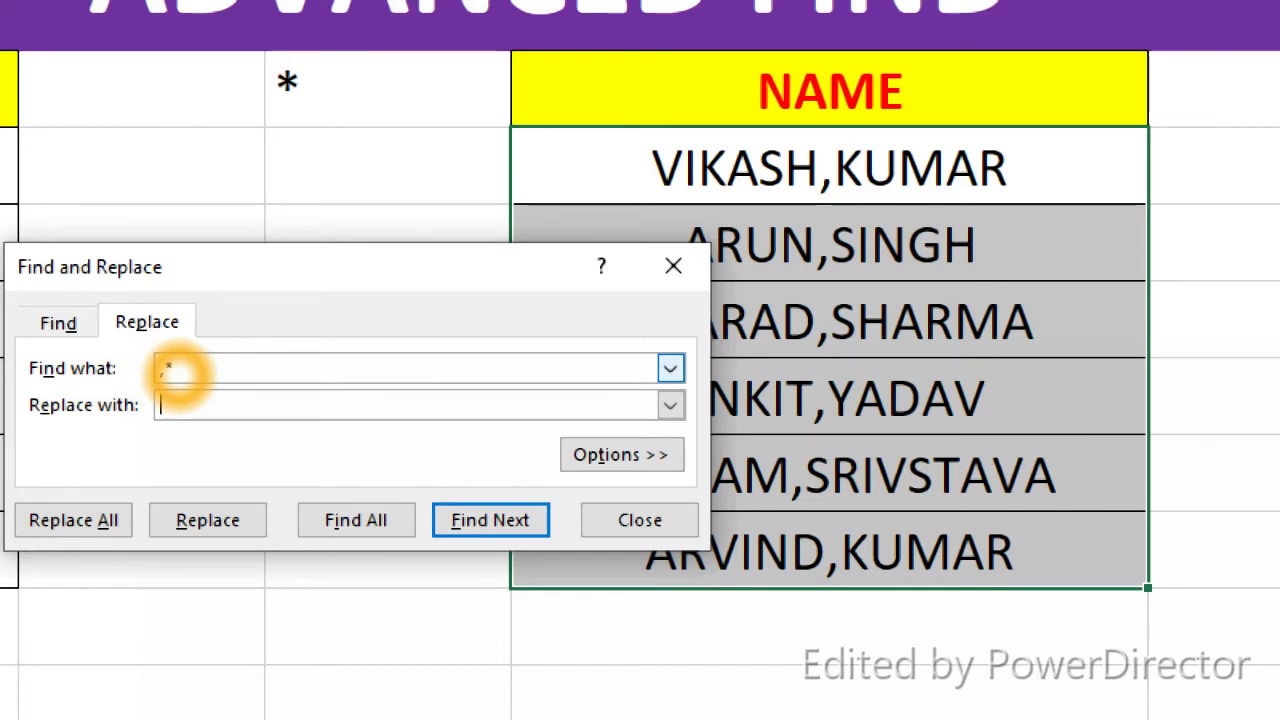
Step: Replace '*,' with nothing in D5:D10 so only the surnames remain
click(186, 370)
key(BackSpace)
key(BackSpace)
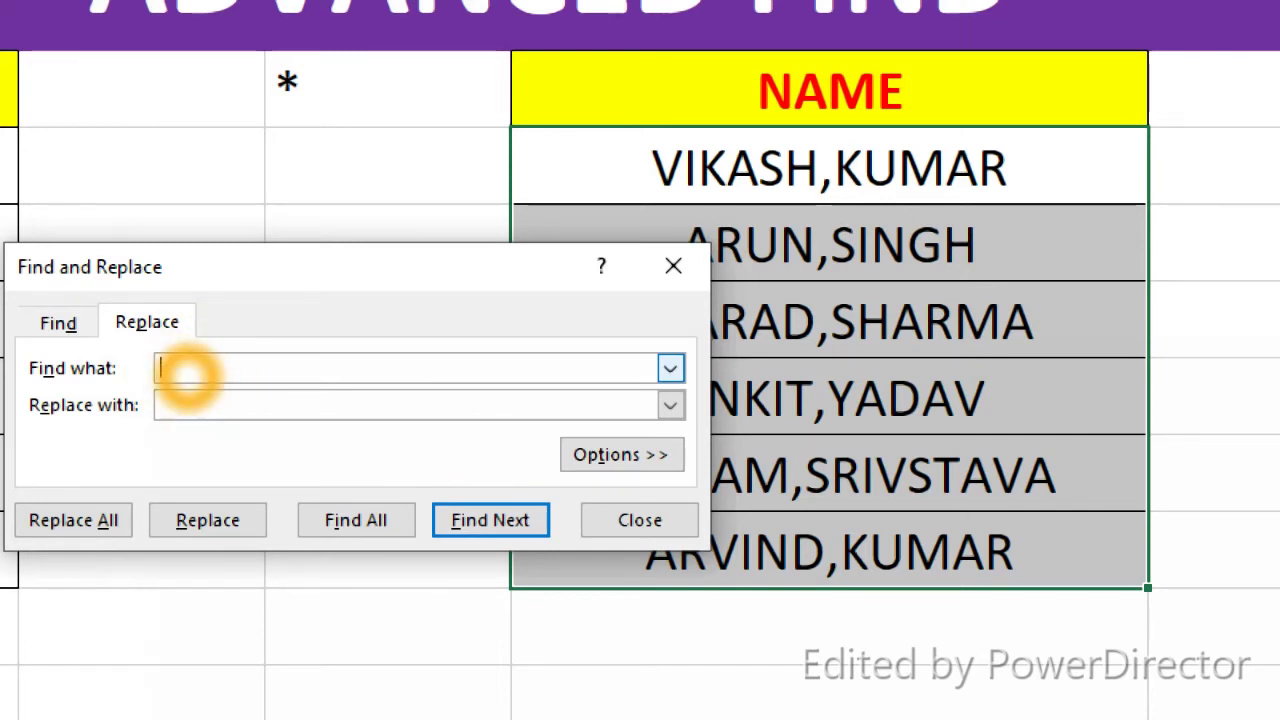
text(*)
text(,)
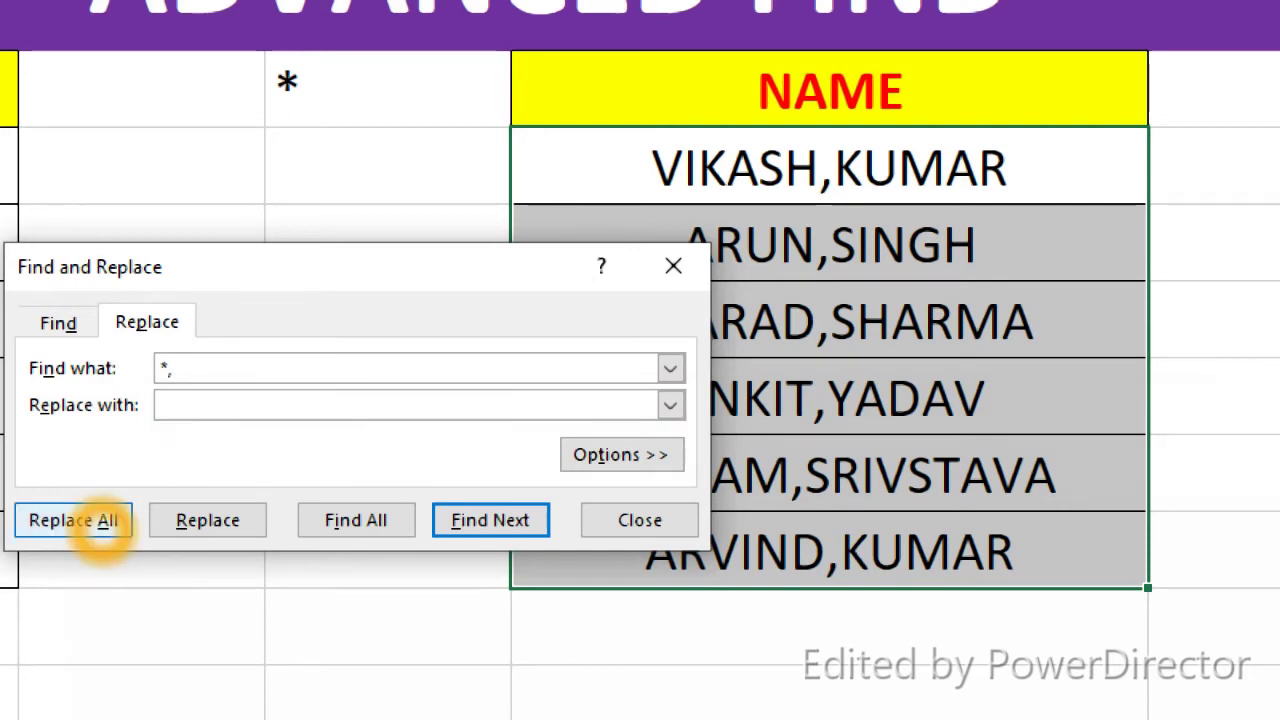
click(90, 527)
click(430, 292)
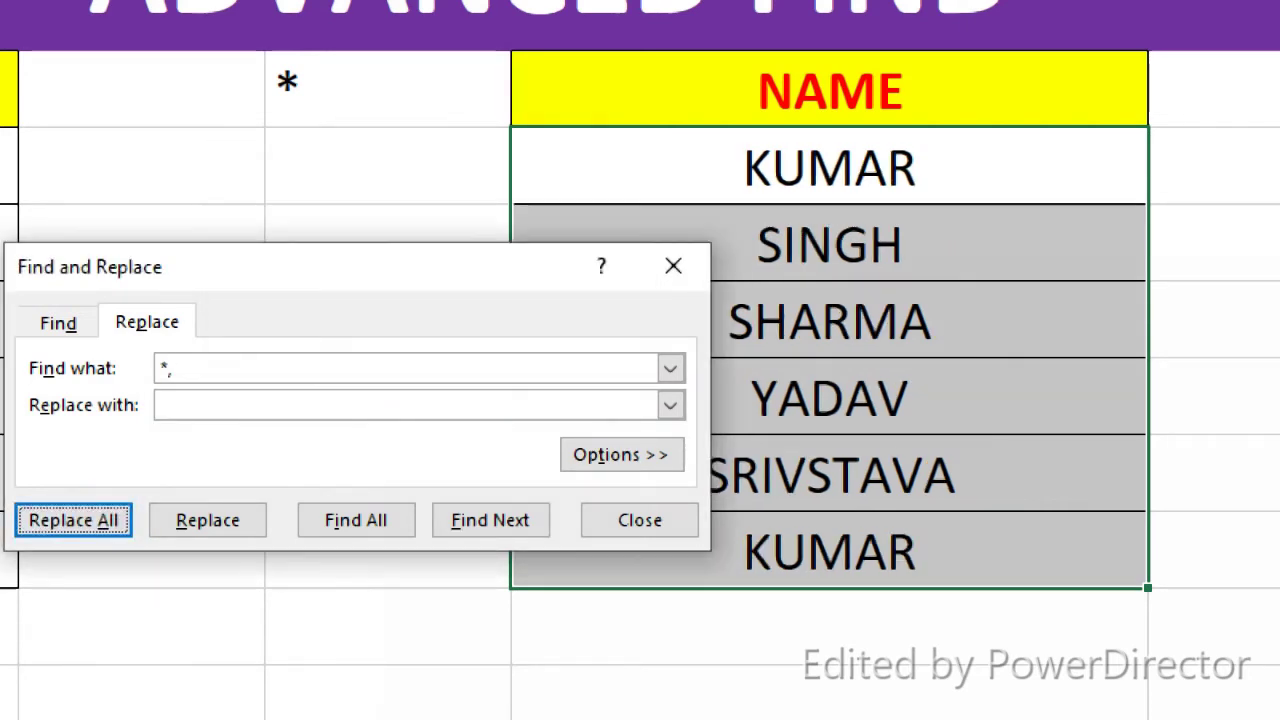
click(673, 266)
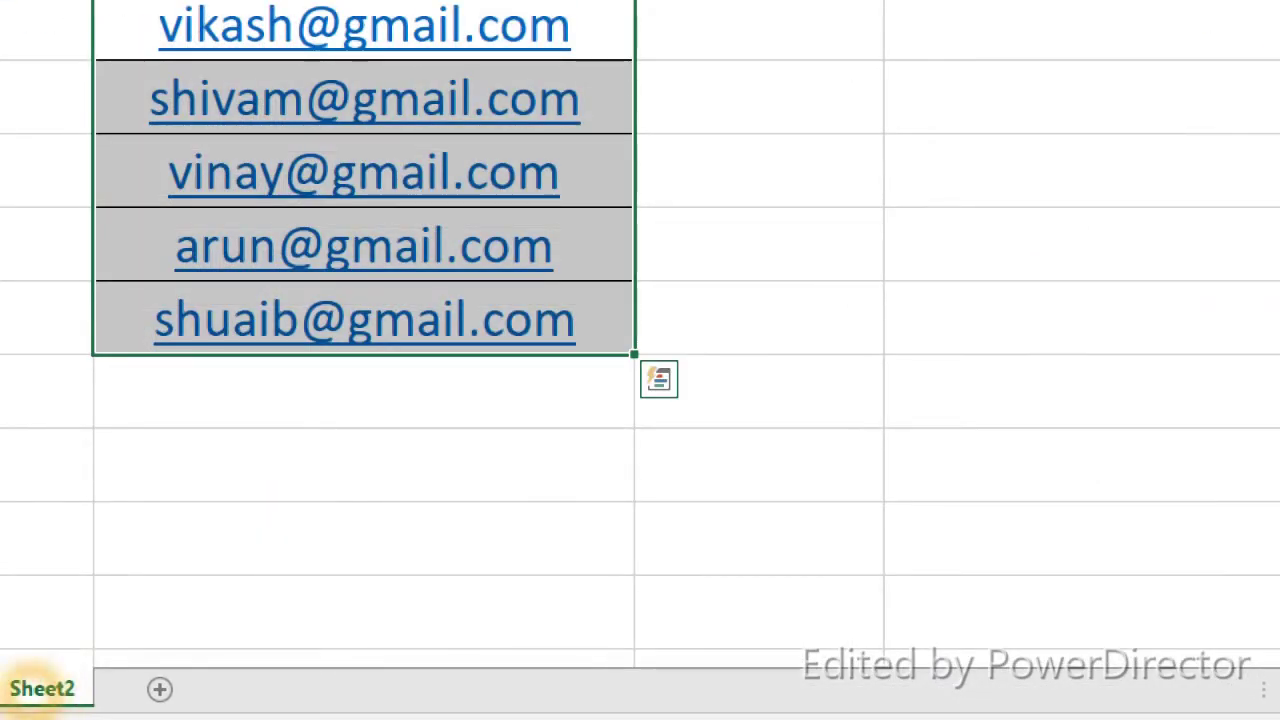
Step: Select and copy the five email addresses in the EMAIL ID column
click(780, 143)
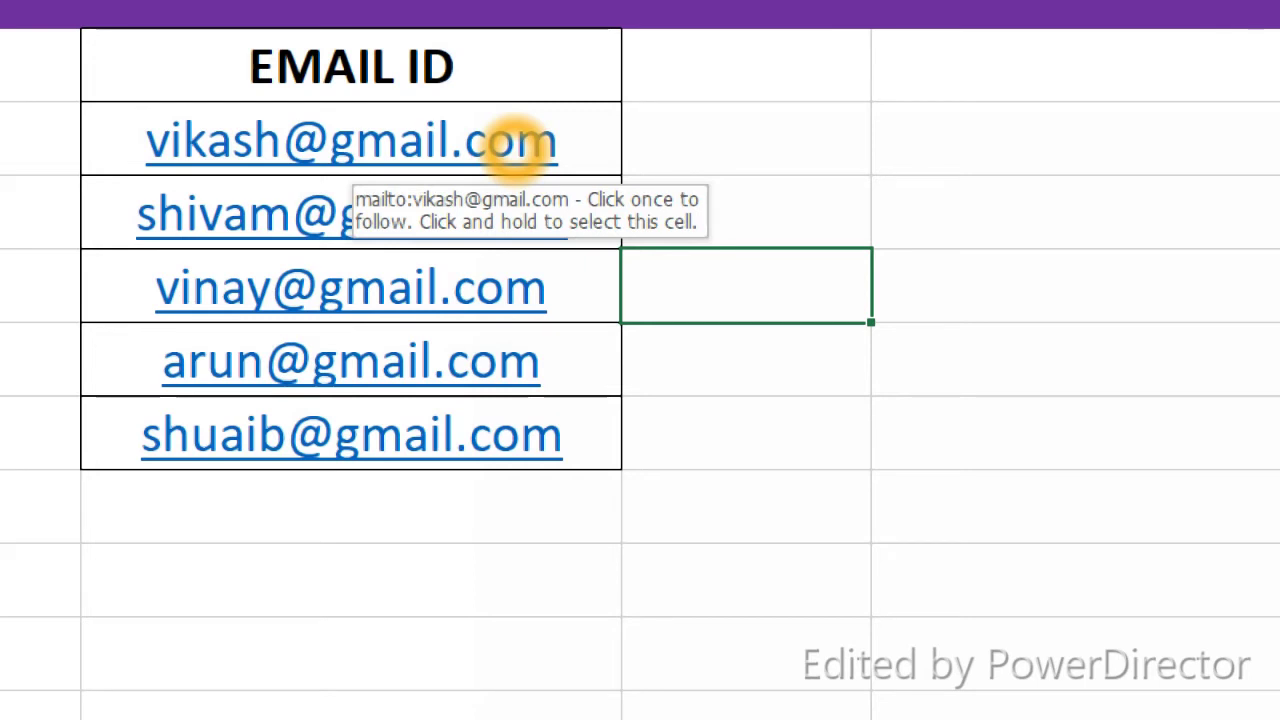
click(720, 134)
key(Left)
key(ctrl+shift+Down)
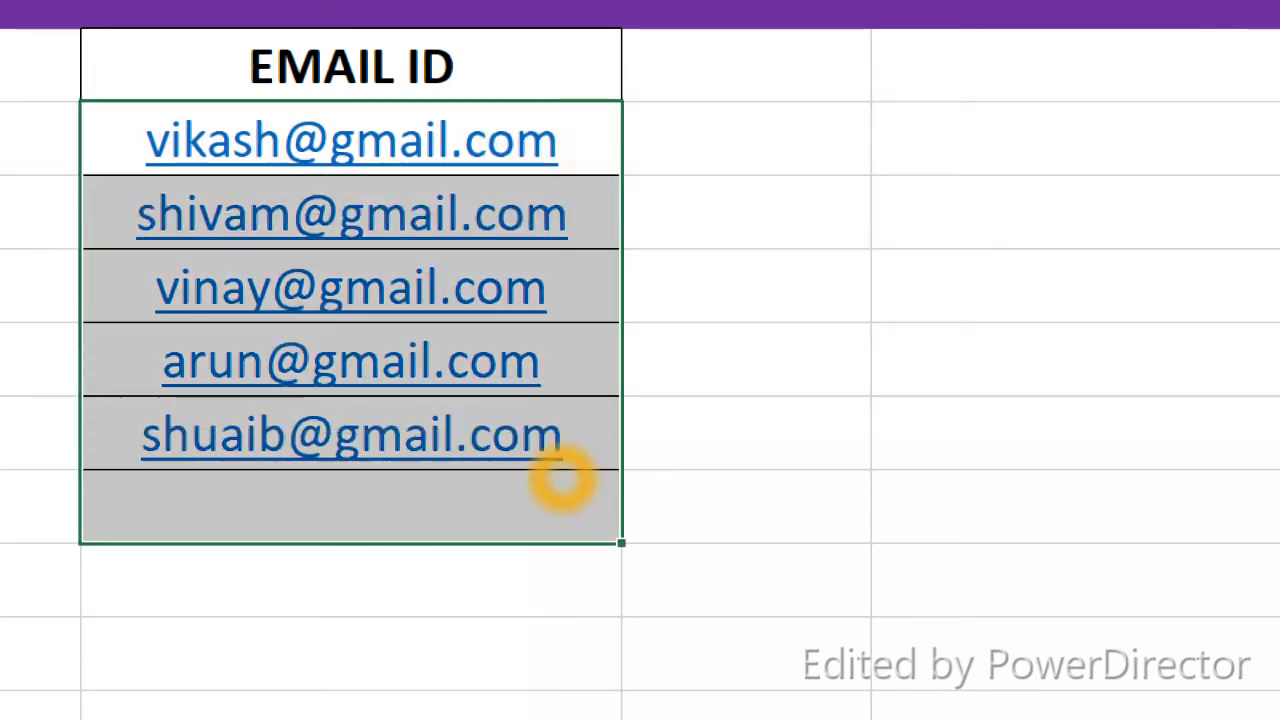
drag(563, 477, 571, 451)
key(ctrl+c)
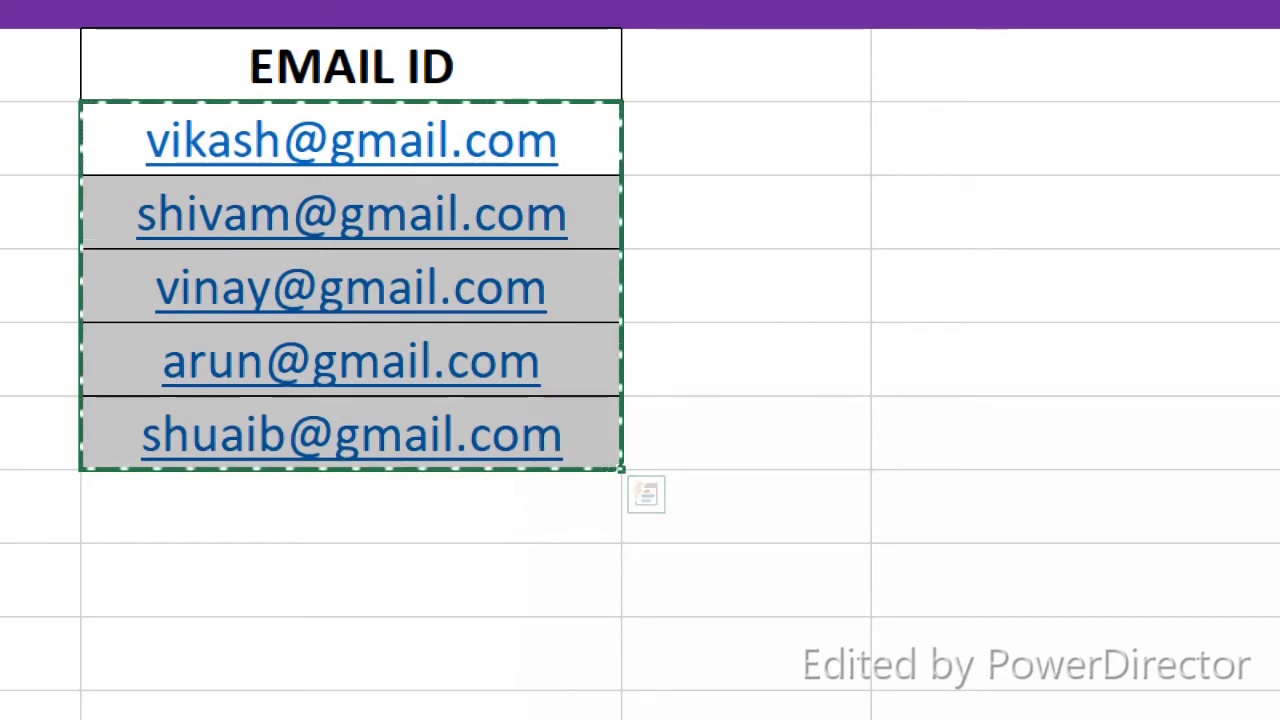
Step: Paste the emails into column D, exit copy mode, and select the pasted copies
click(1044, 137)
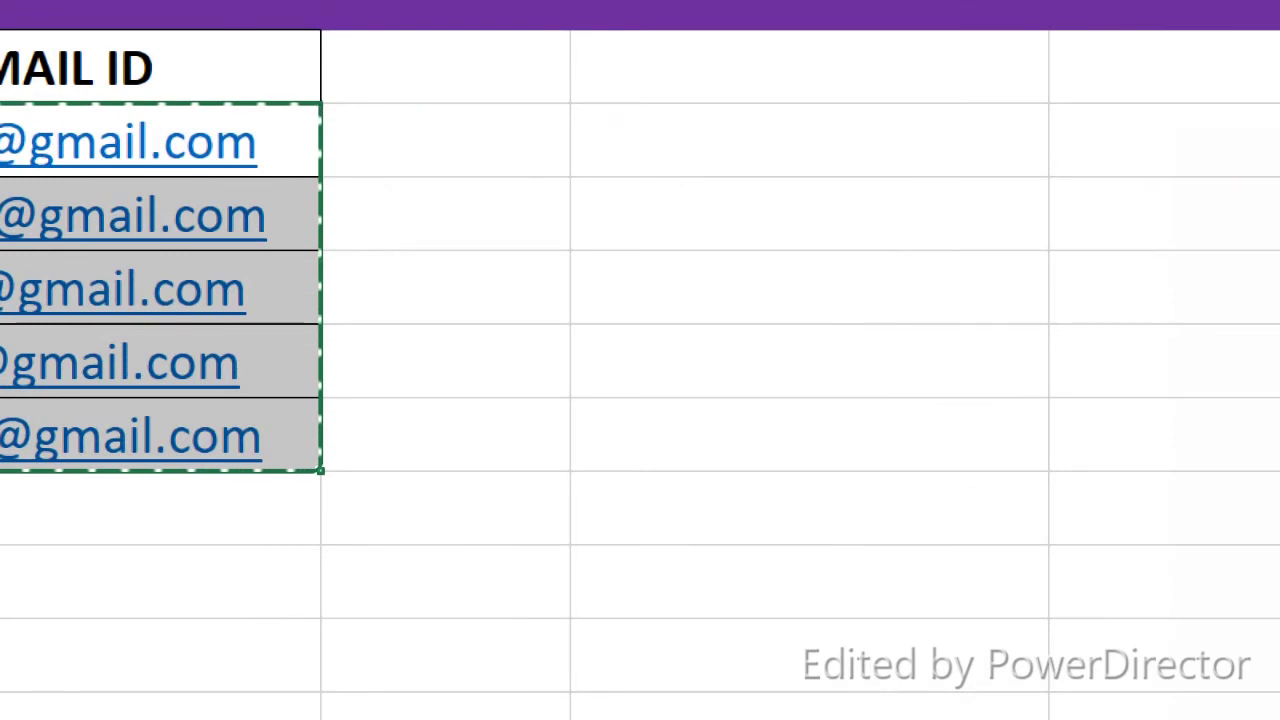
click(910, 166)
key(ctrl+v)
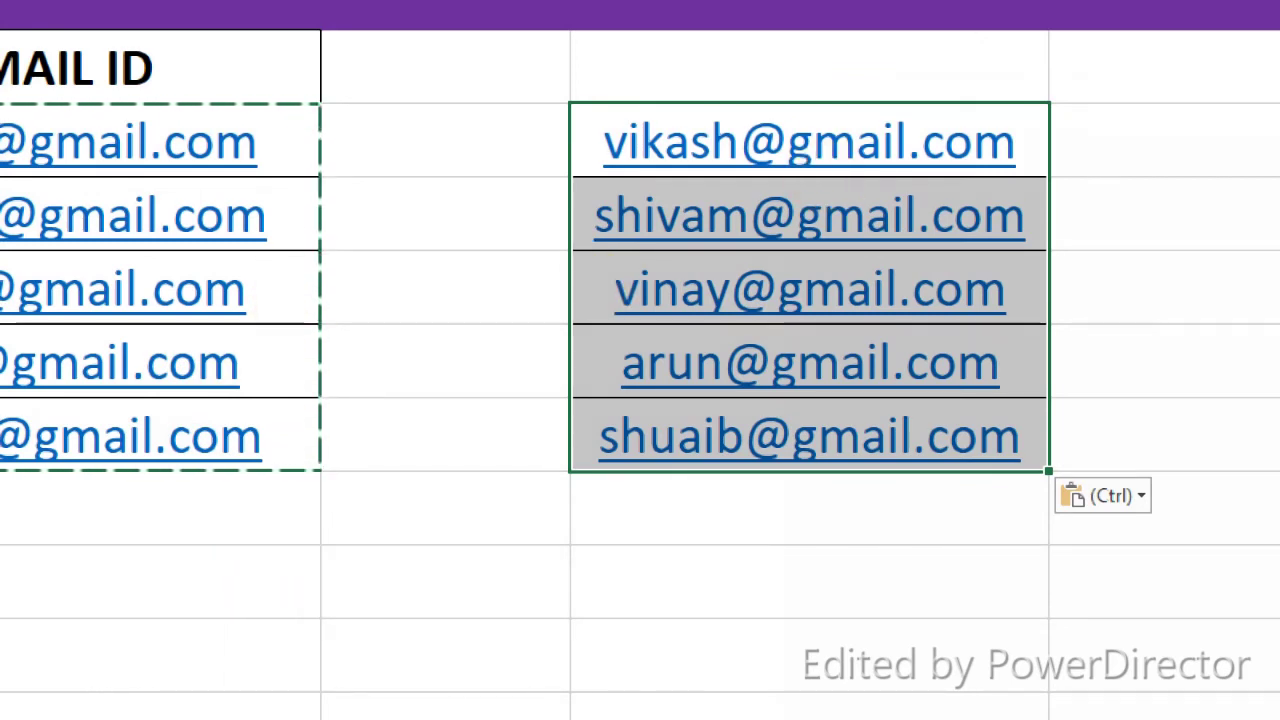
click(742, 567)
key(Escape)
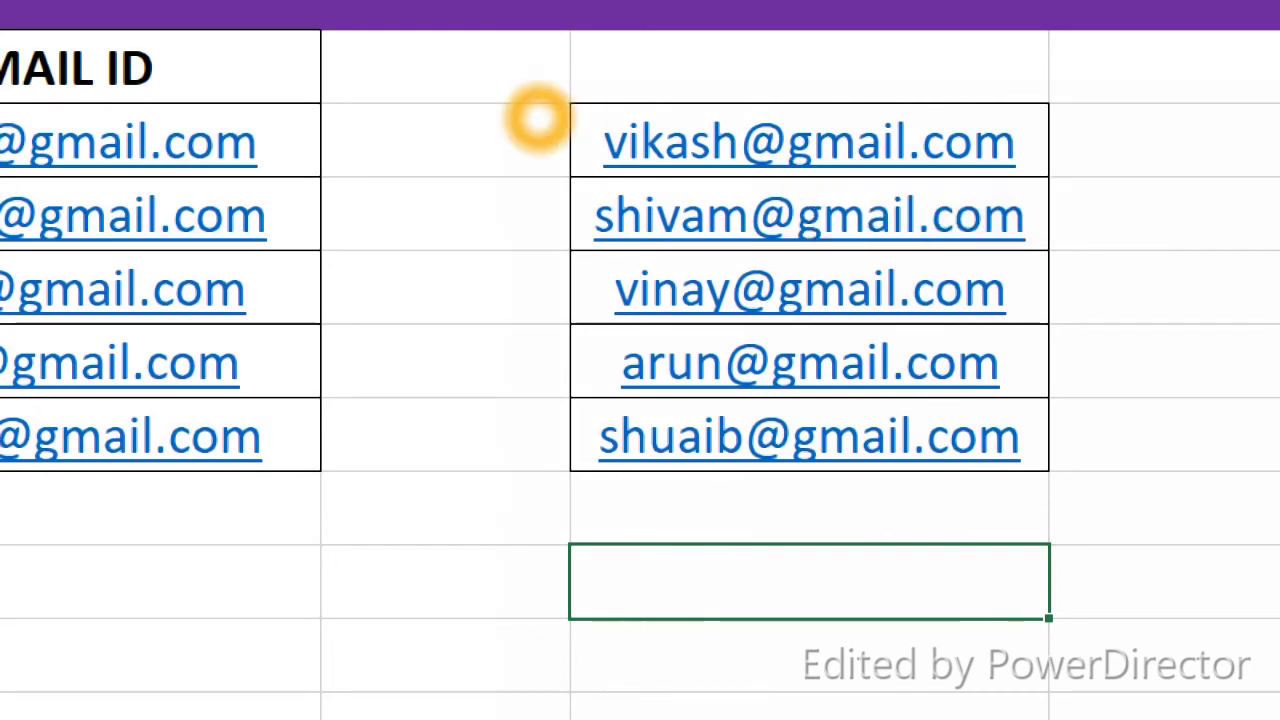
drag(594, 114, 600, 365)
key(shift+Down)
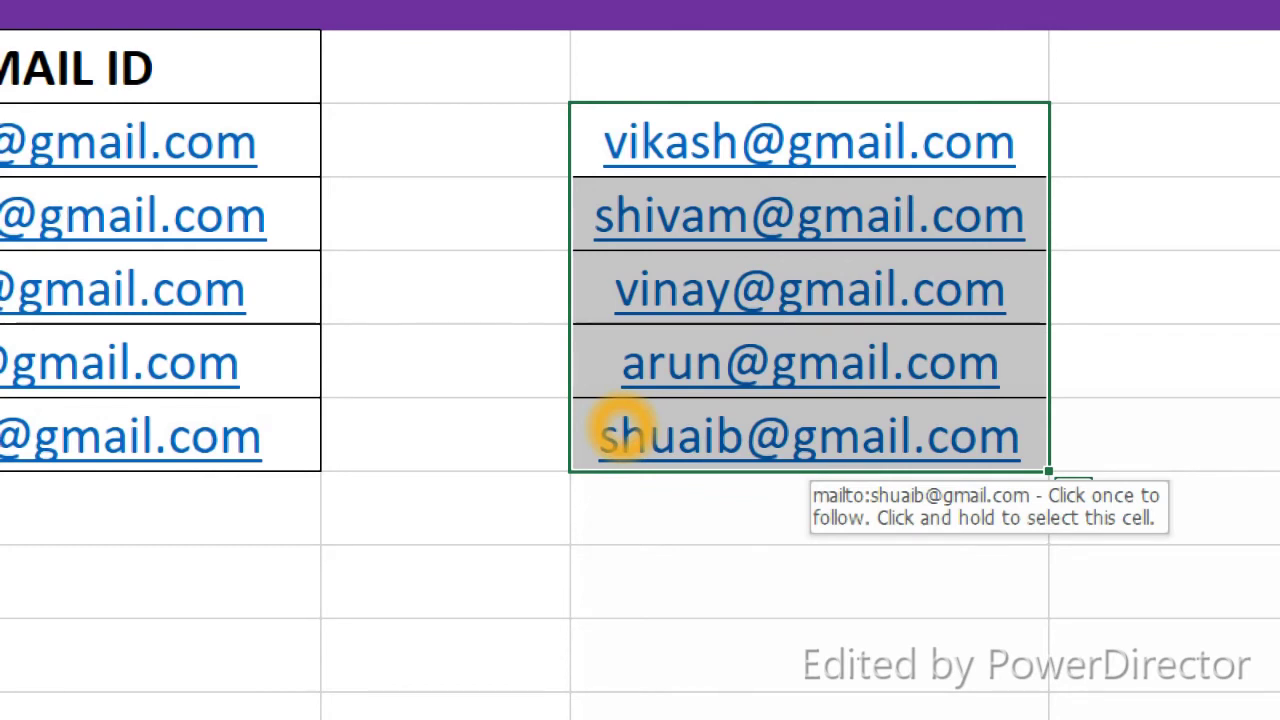
Step: Replace '@*' with nothing in the copied emails, leaving only the usernames
key(ctrl+h)
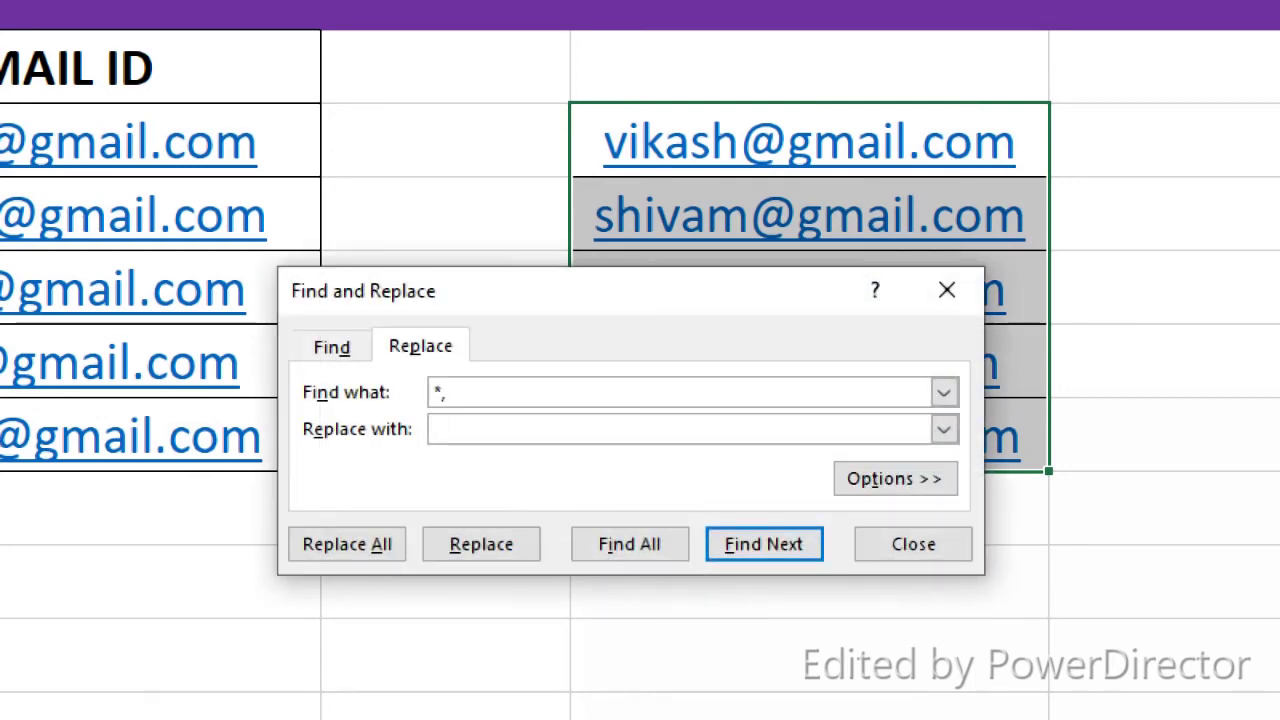
click(450, 395)
key(BackSpace)
key(BackSpace)
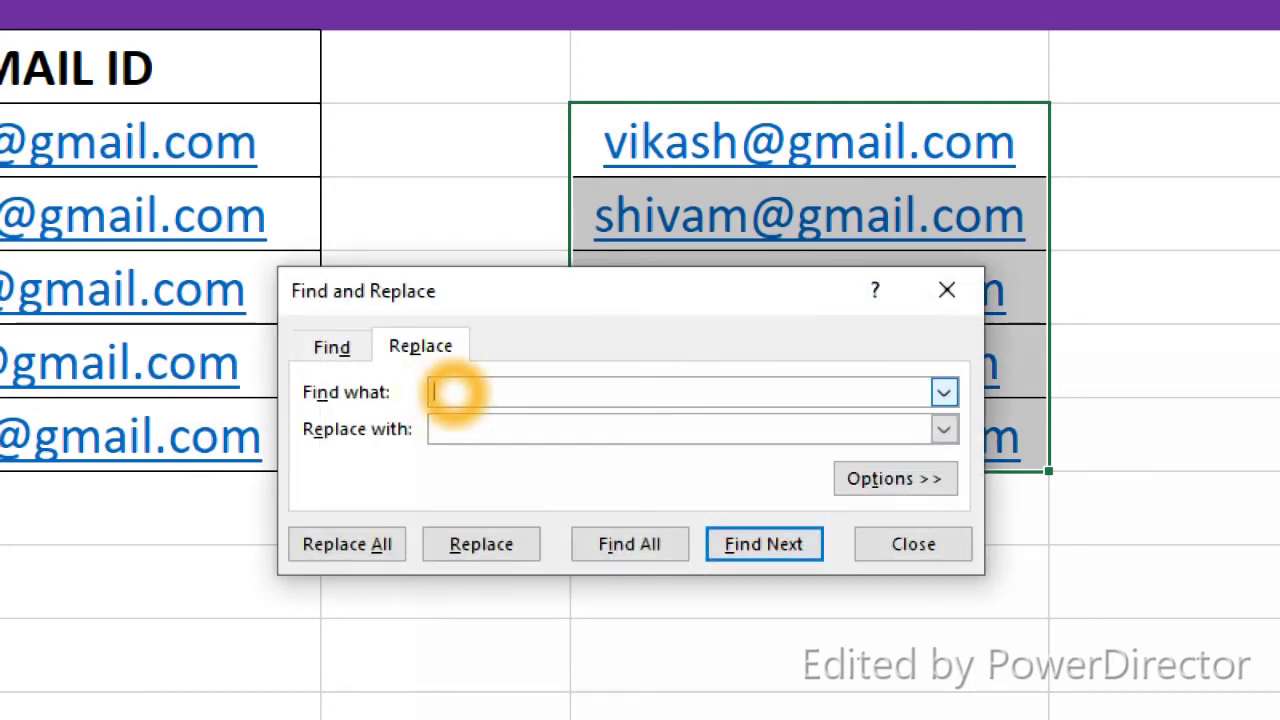
text(@)
text(*)
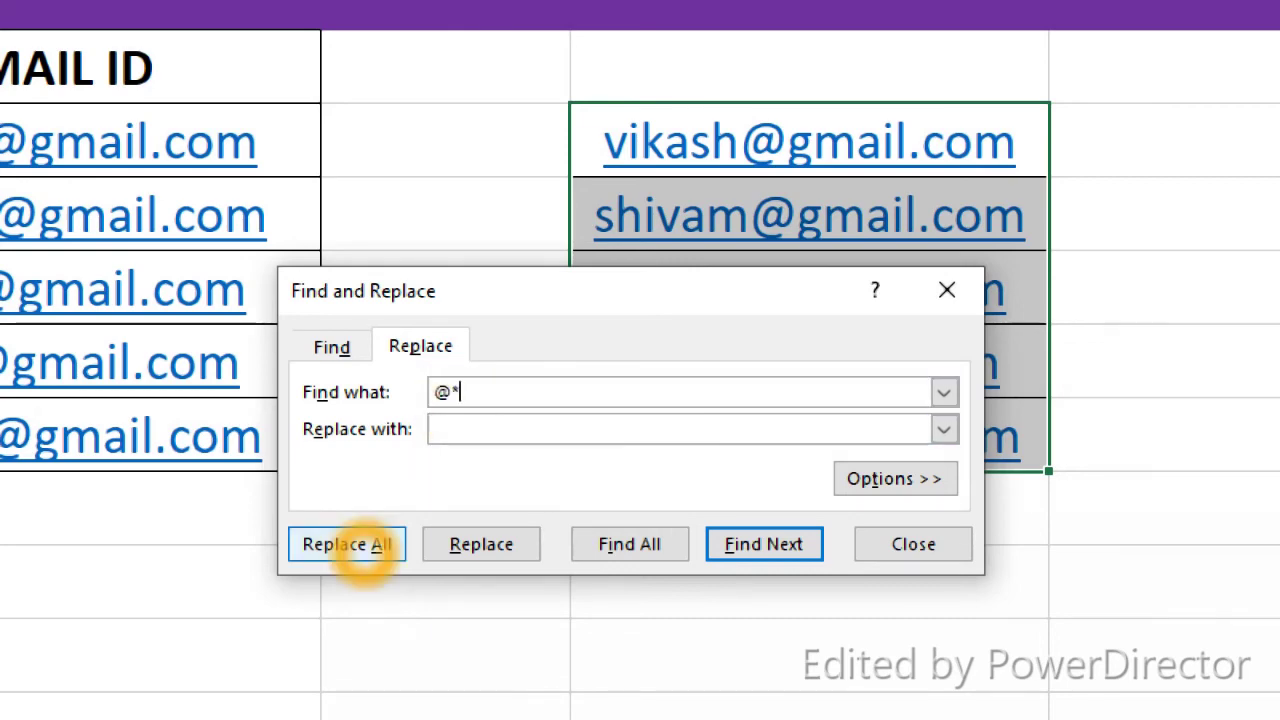
click(362, 546)
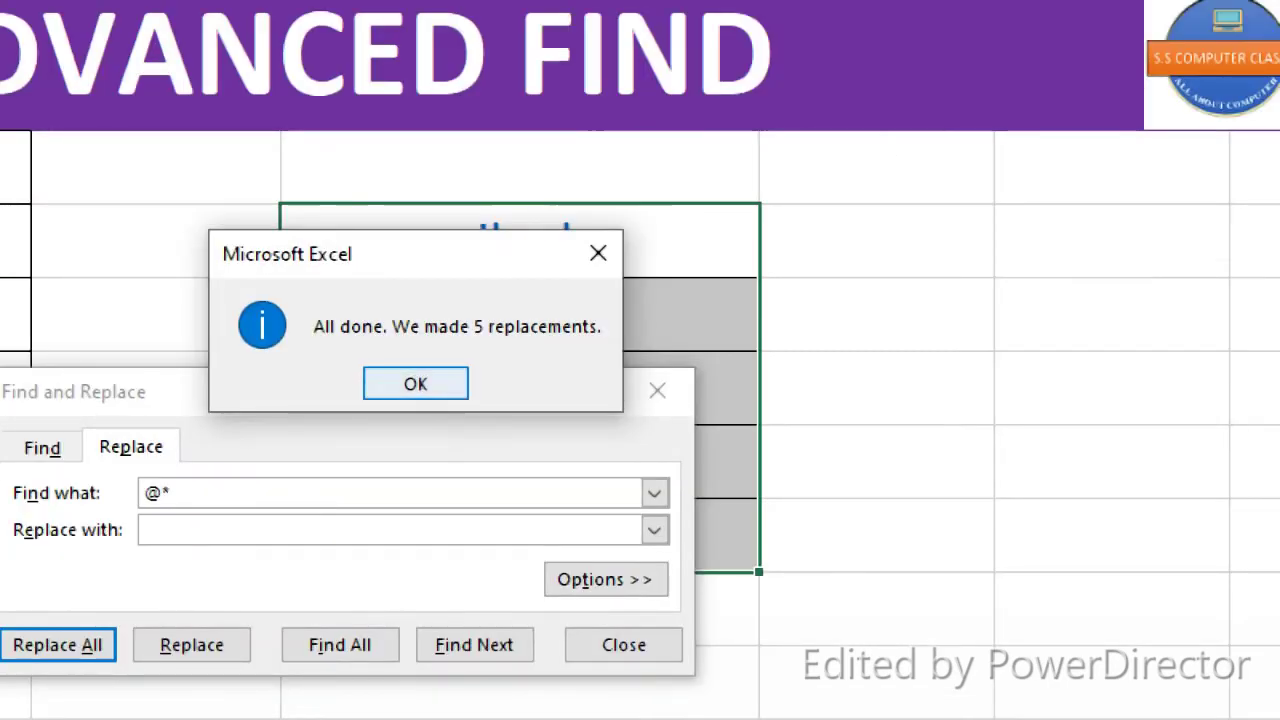
click(430, 380)
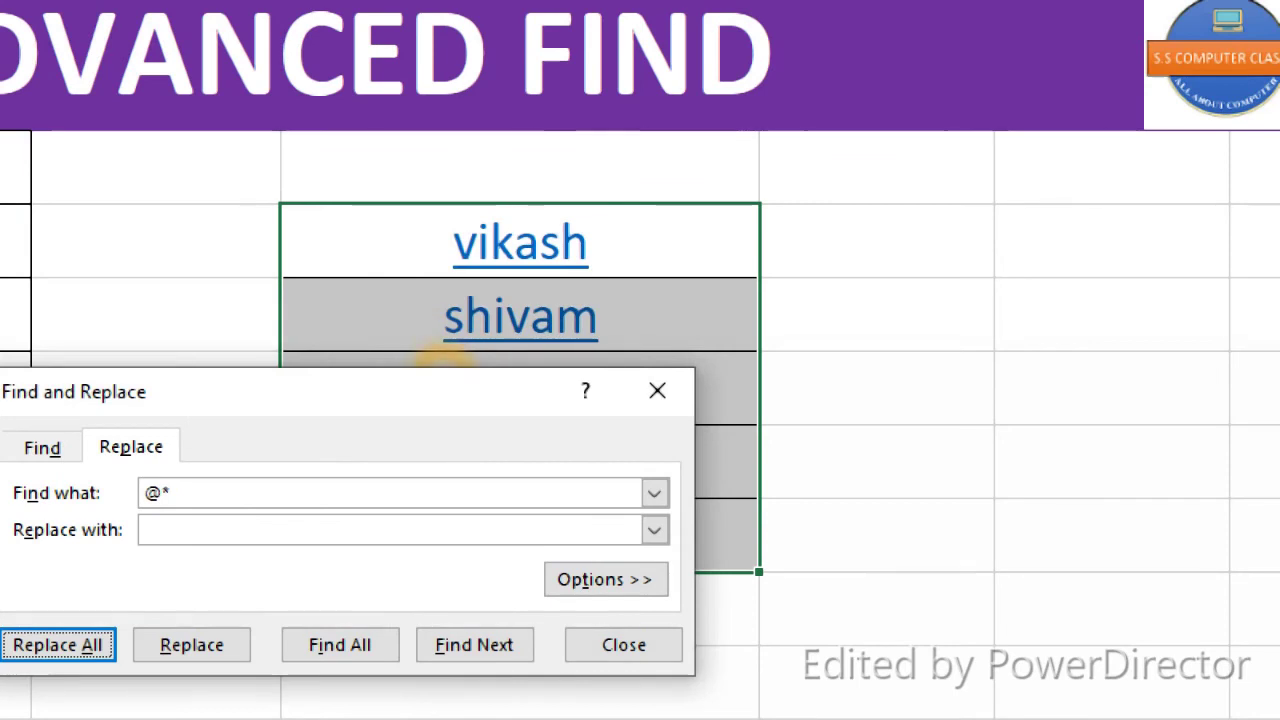
Step: Close Find and Replace and deselect the username range
drag(446, 397, 1097, 208)
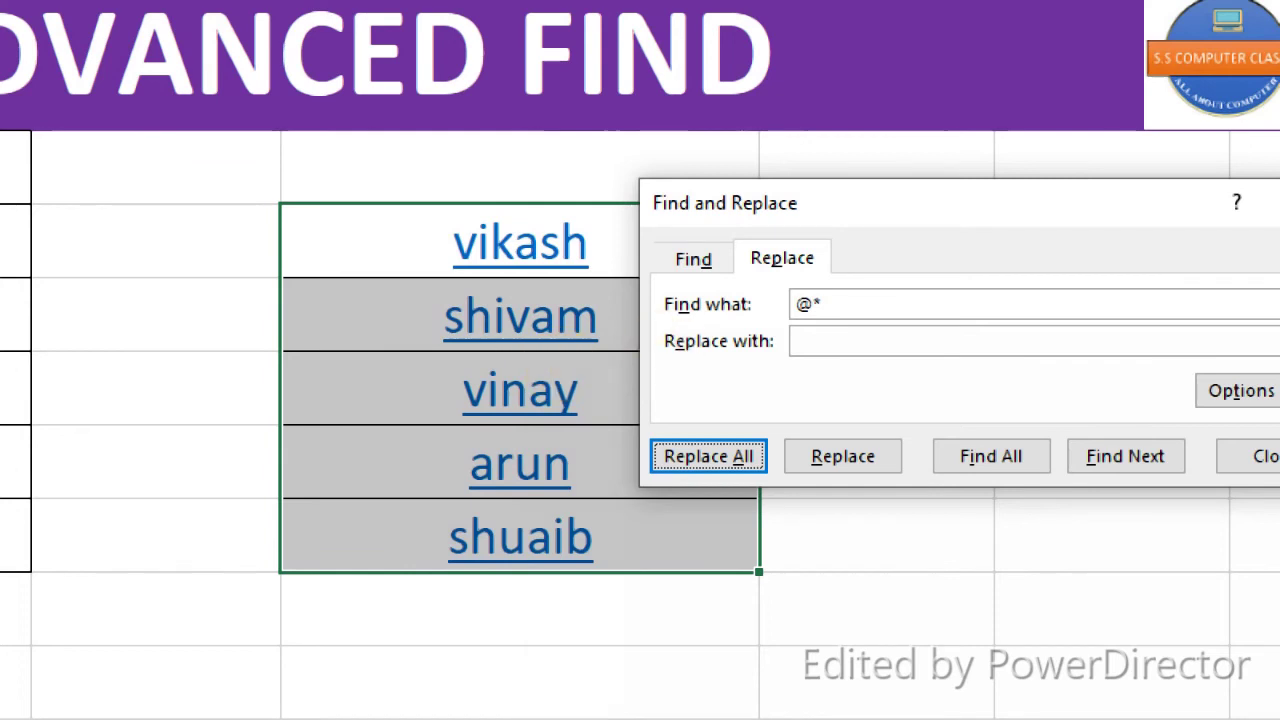
click(835, 304)
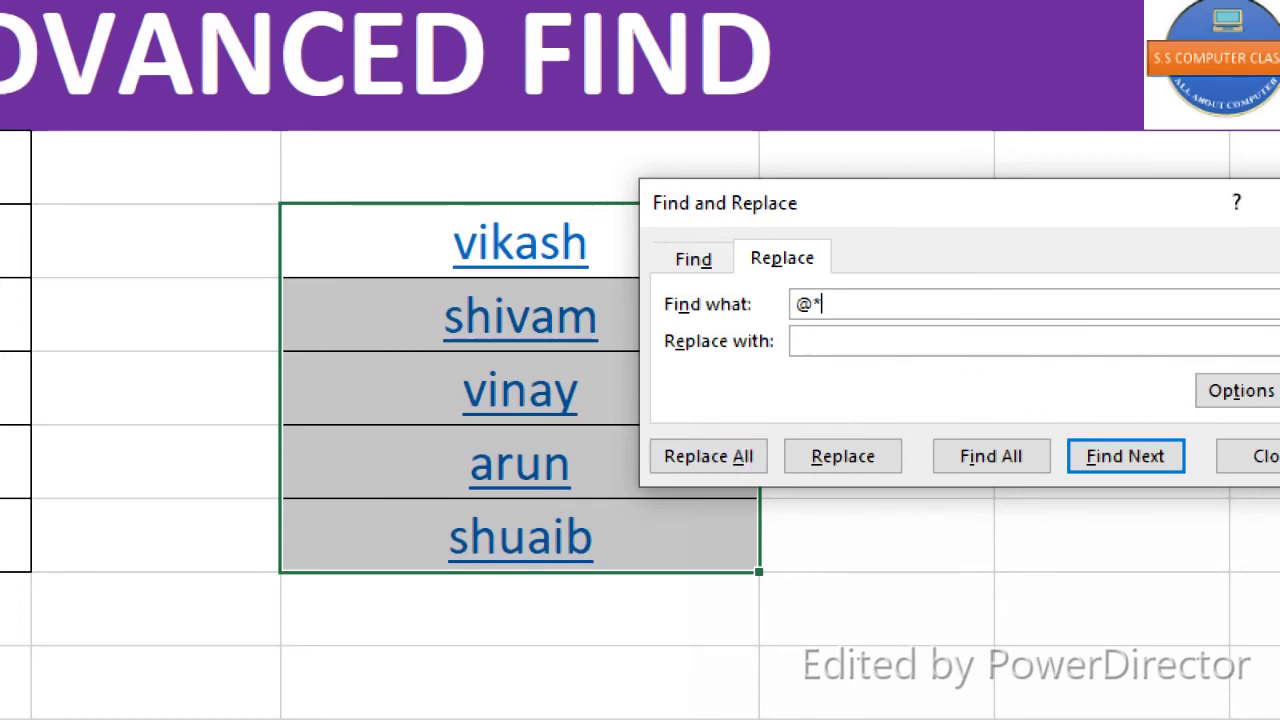
drag(880, 210, 736, 207)
click(1165, 199)
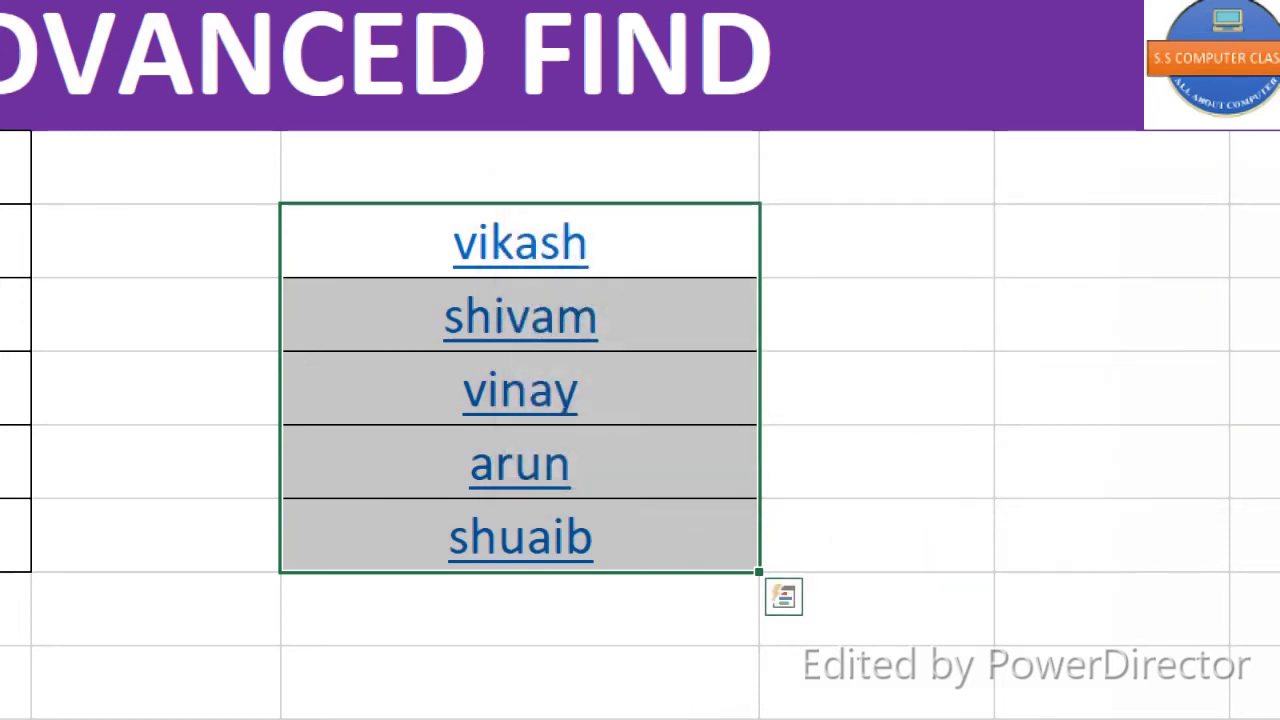
click(918, 418)
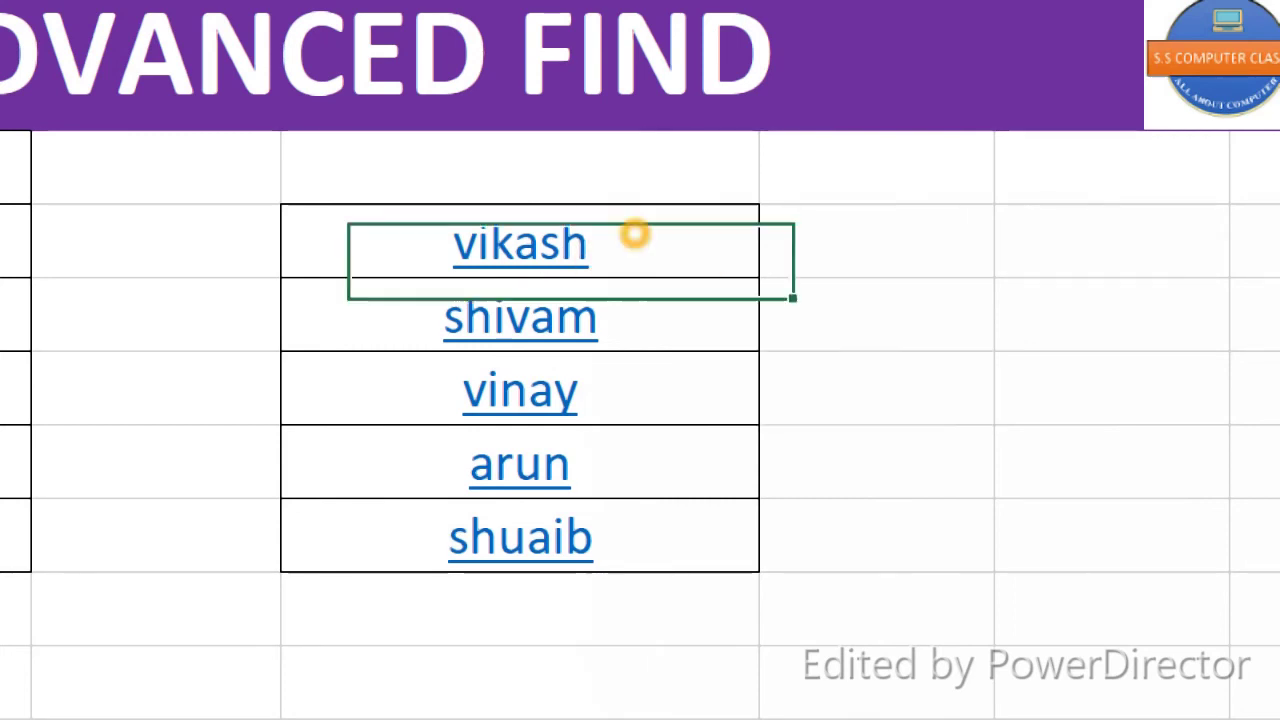
Step: Apply Remove Hyperlinks to the five usernames so they become plain text
drag(634, 240, 611, 531)
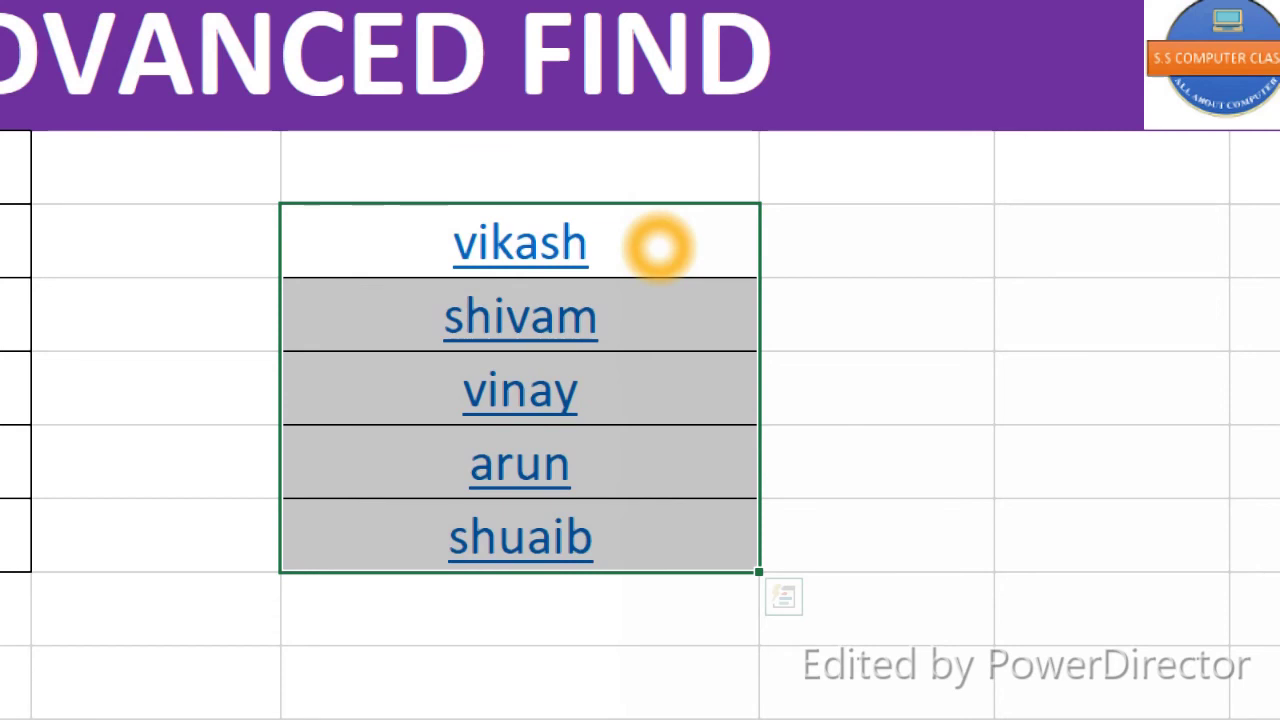
right_click(658, 247)
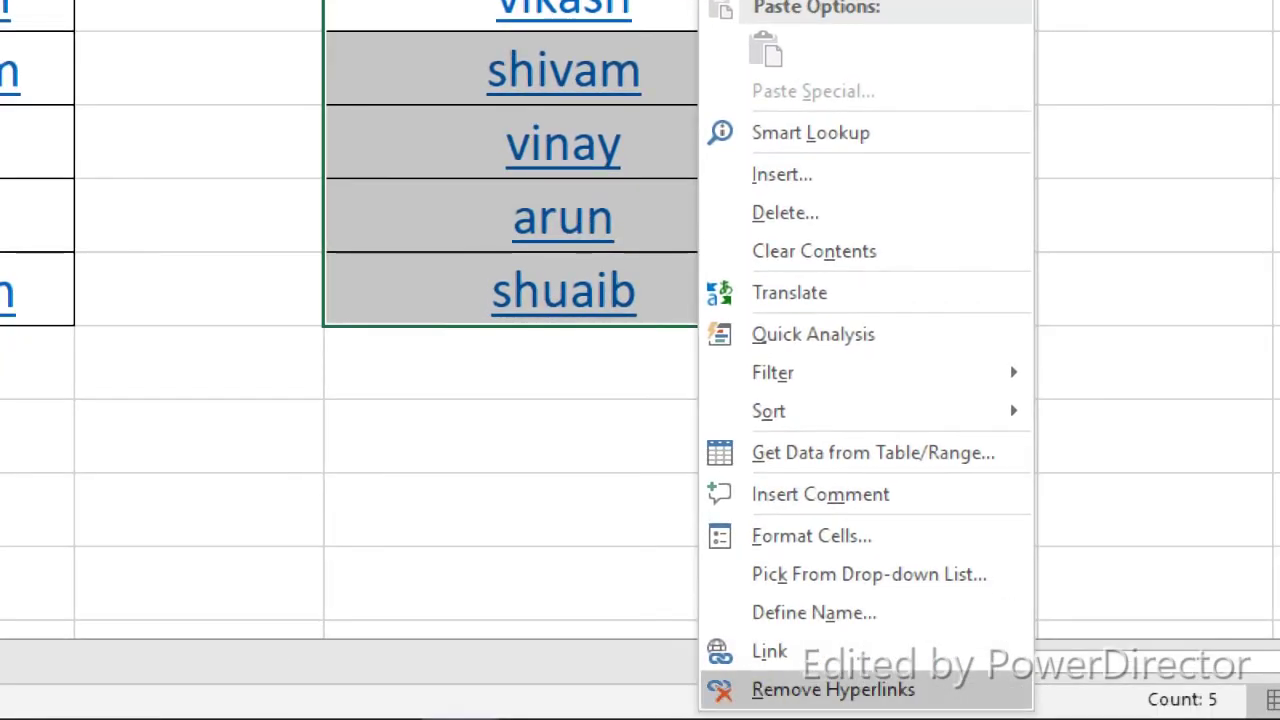
click(797, 697)
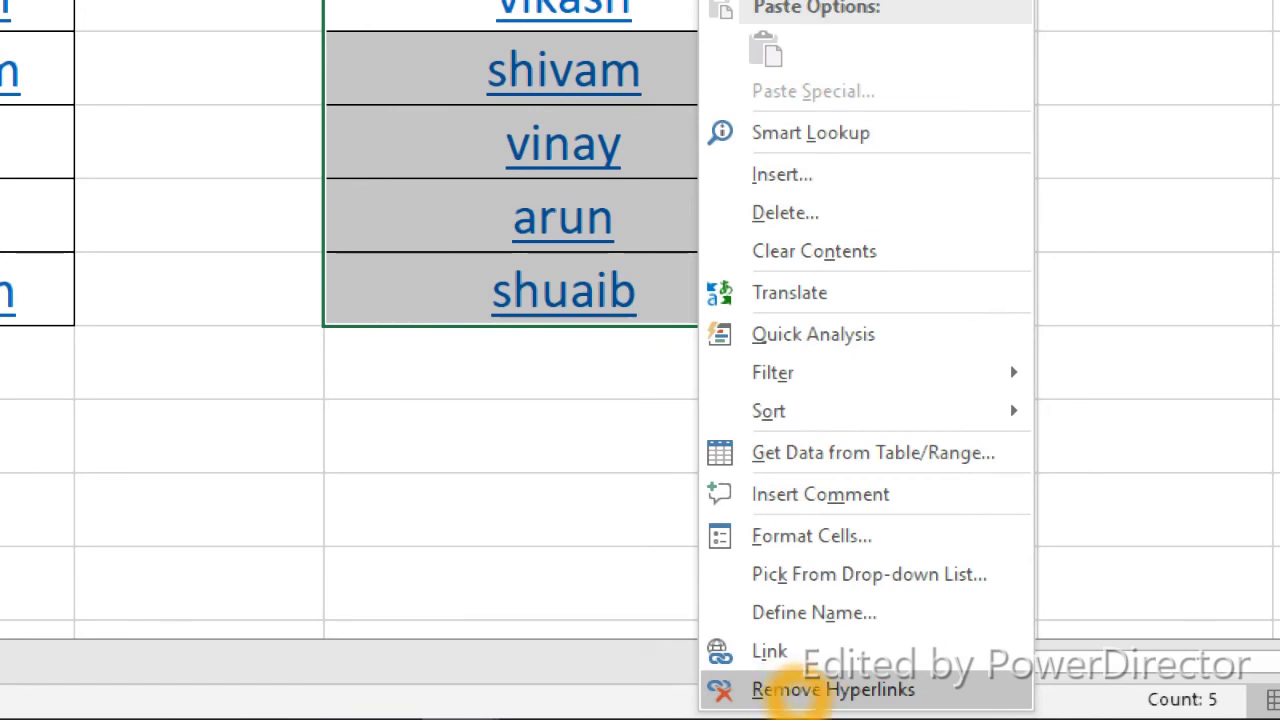
click(617, 430)
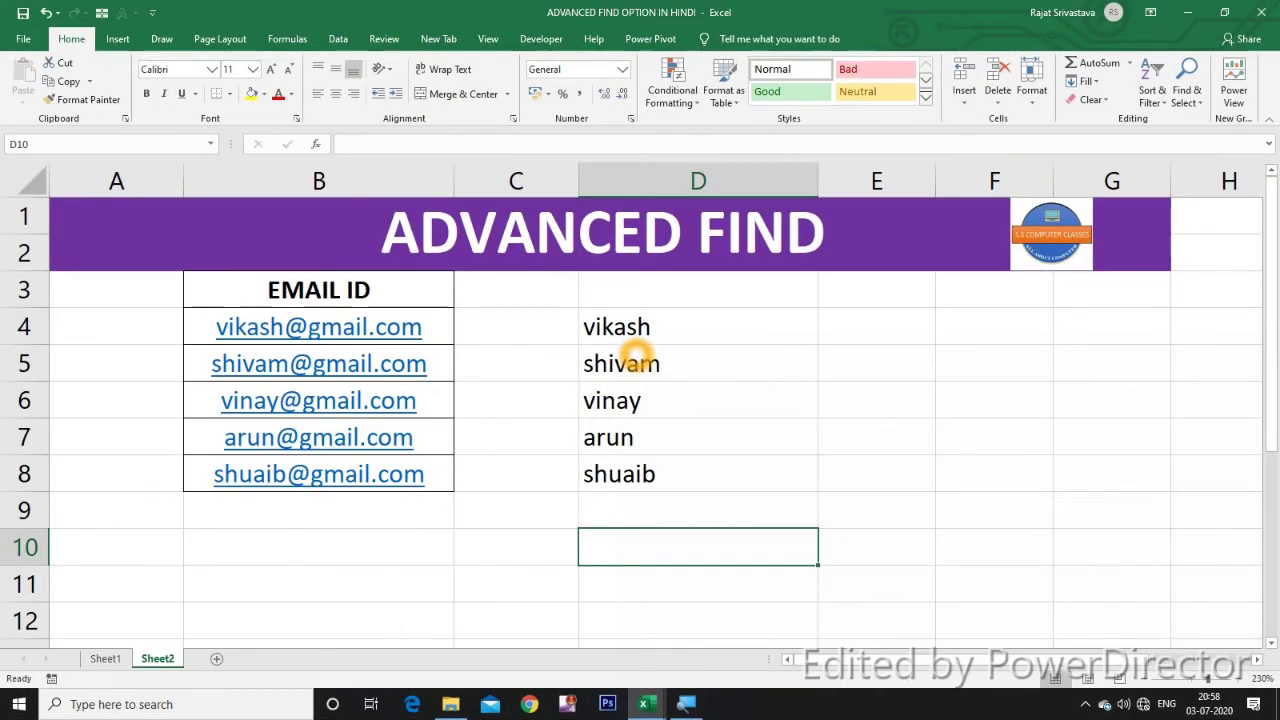
click(764, 394)
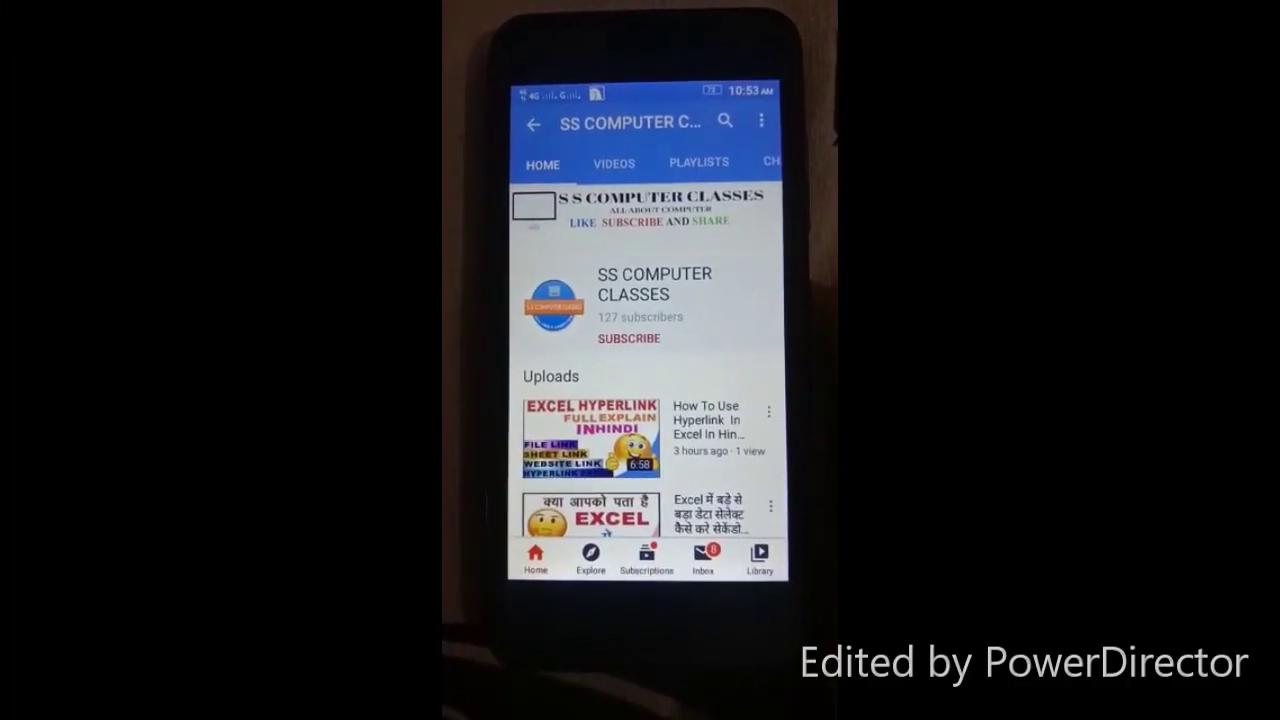
Step: Subscribe to SS COMPUTER CLASSES and show the bell's All / Personalised / None options
click(629, 338)
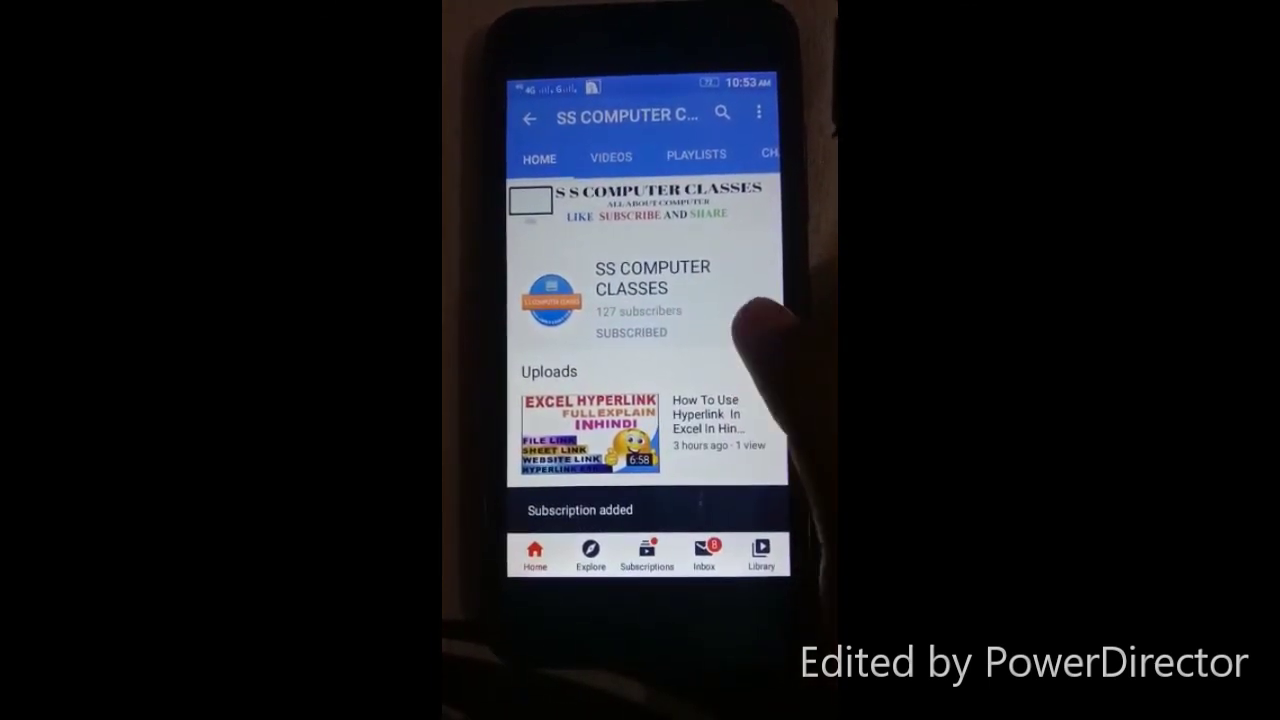
click(750, 330)
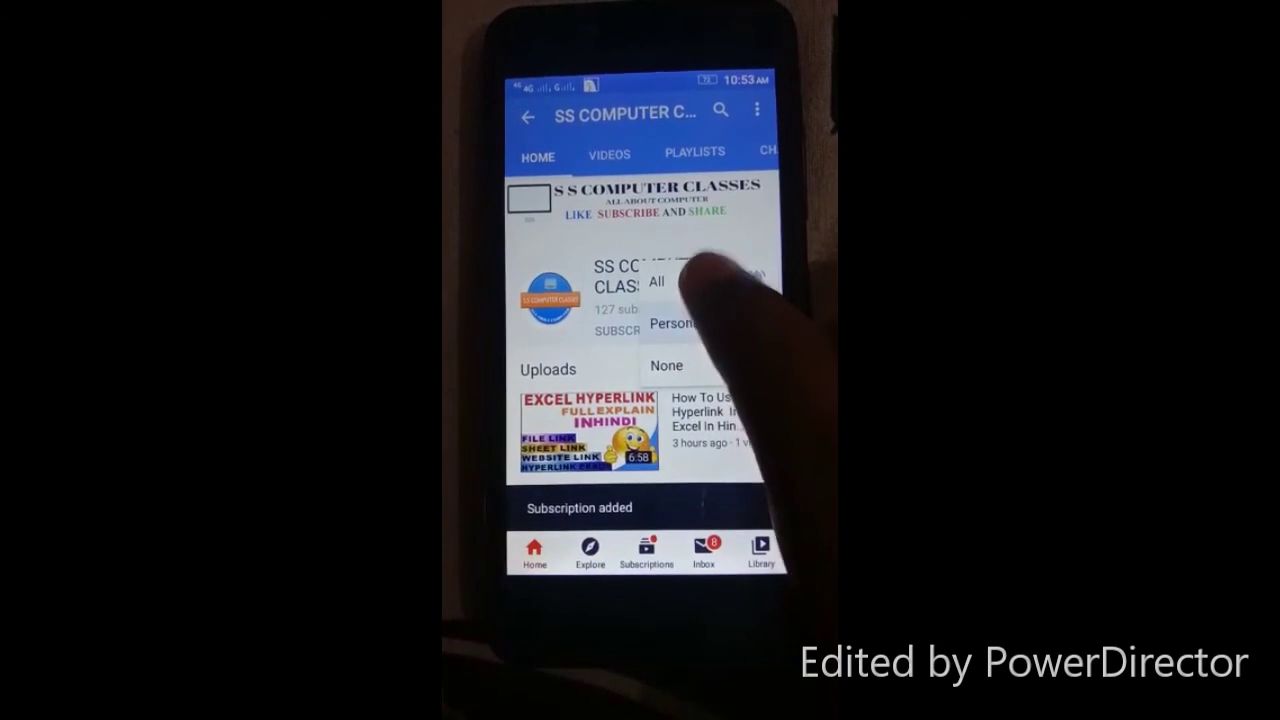